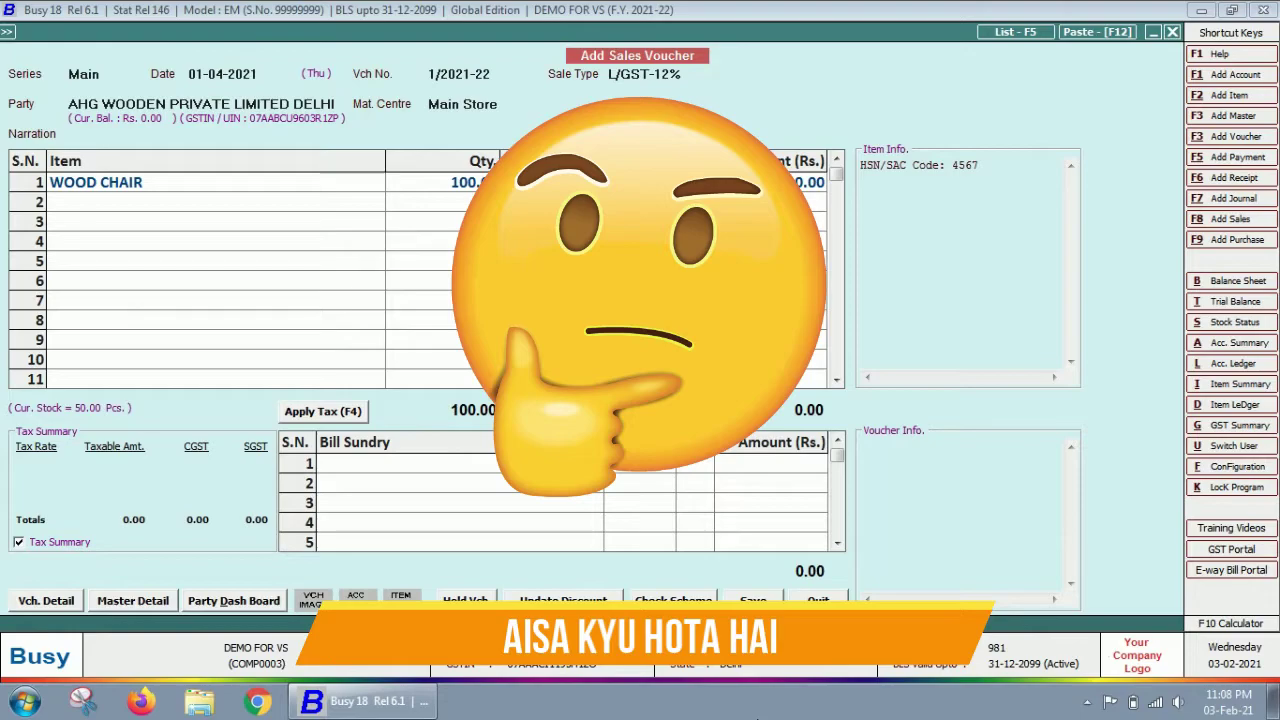
Discard the unsaved sales voucher and return to the main screen
{"action": "left_click", "coordinate": [436, 182]}
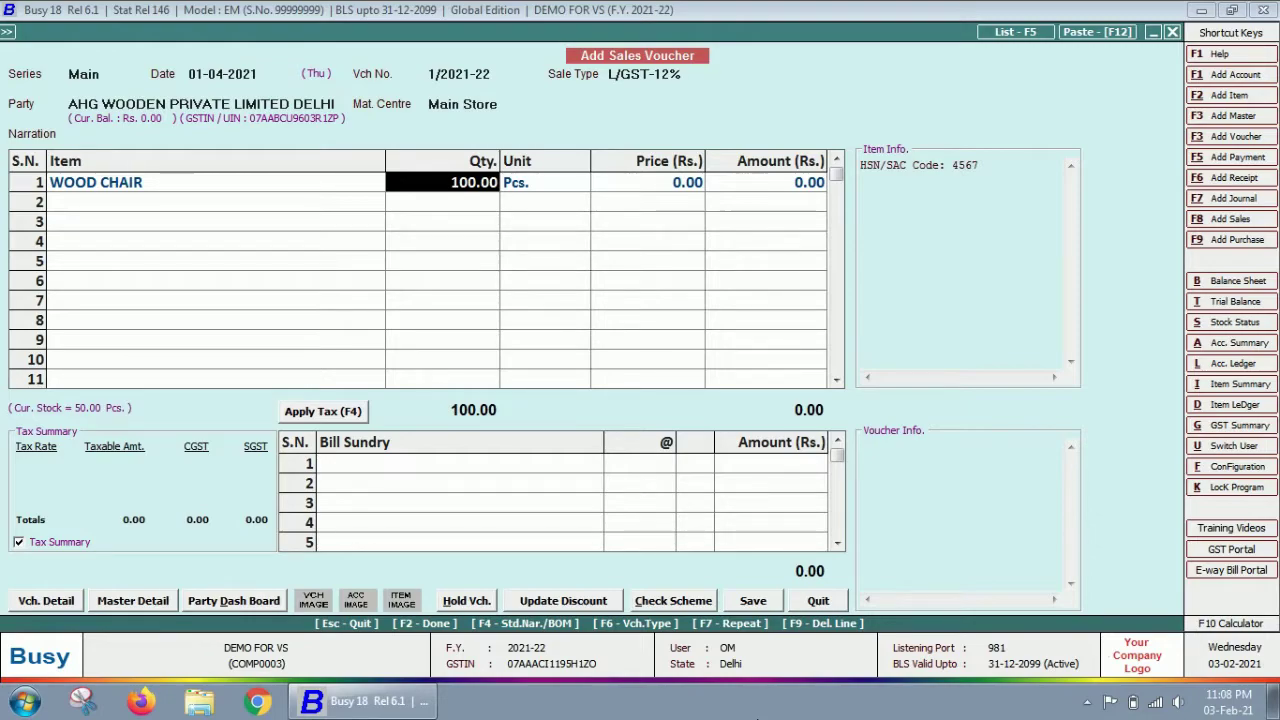
{"action": "key", "text": "Escape"}
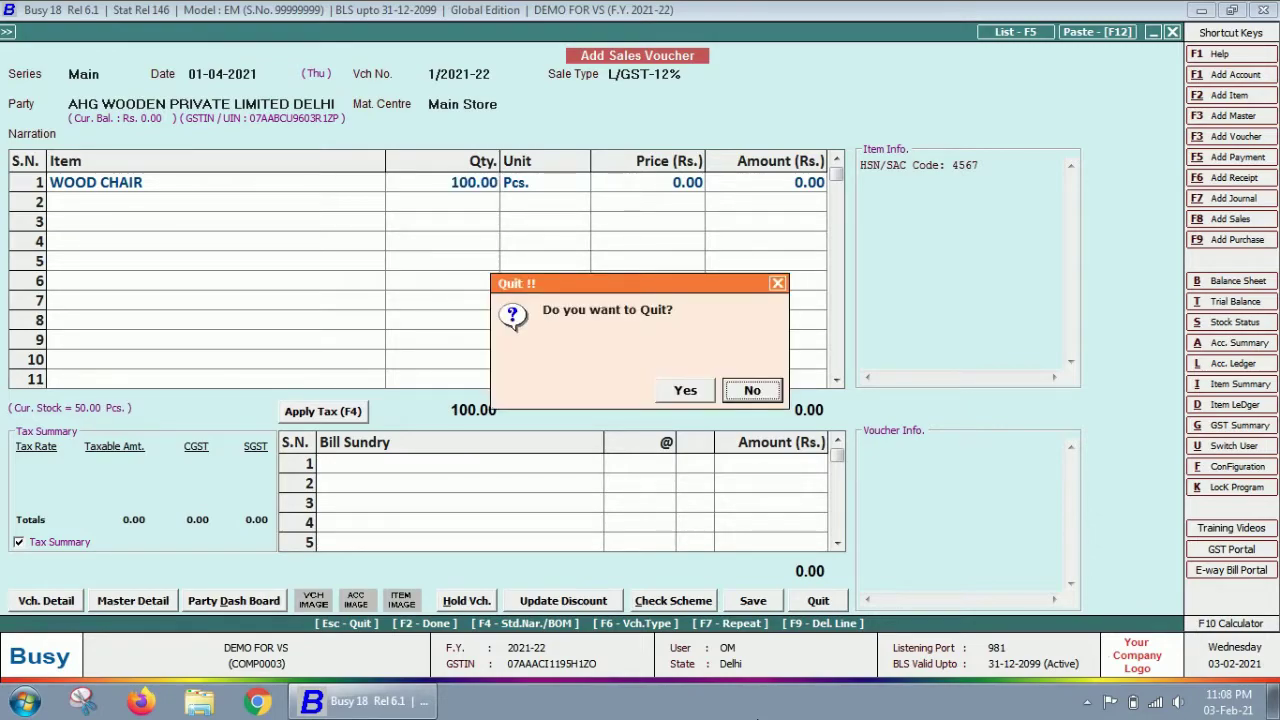
{"action": "key", "text": "Left"}
{"action": "key", "text": "Return"}
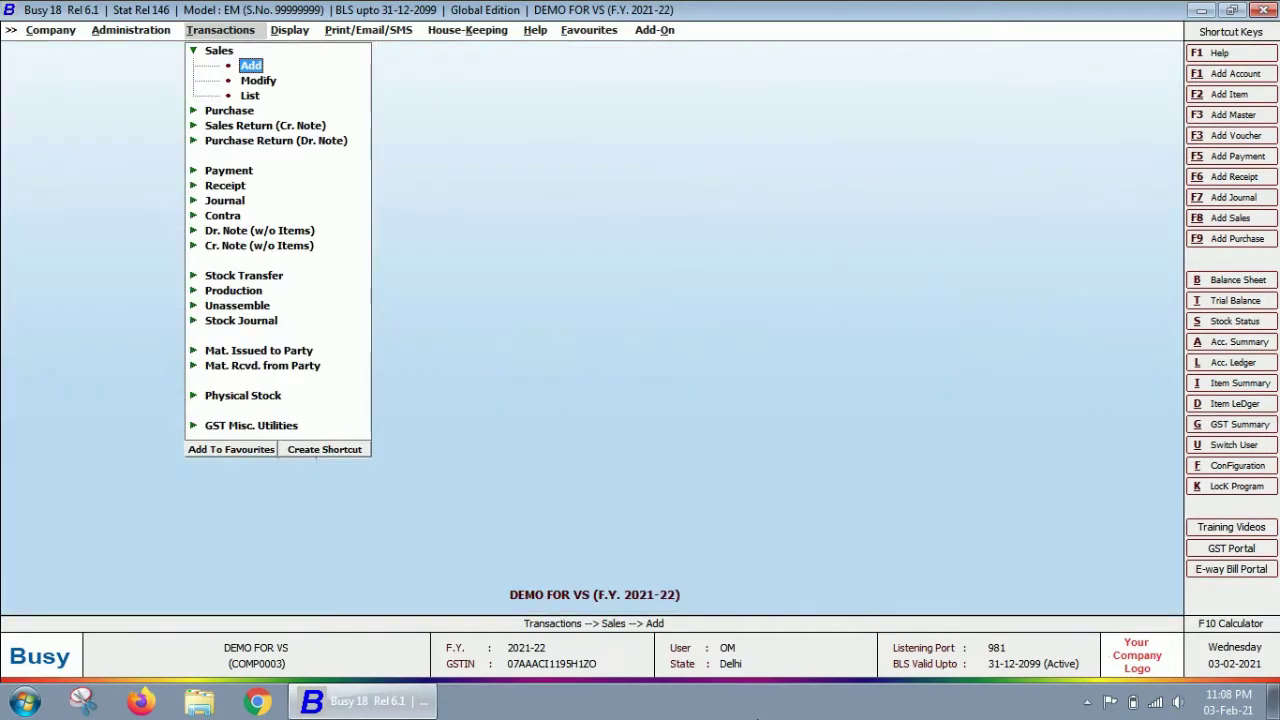
{"action": "key", "text": "Escape"}
{"action": "key", "text": "Escape"}
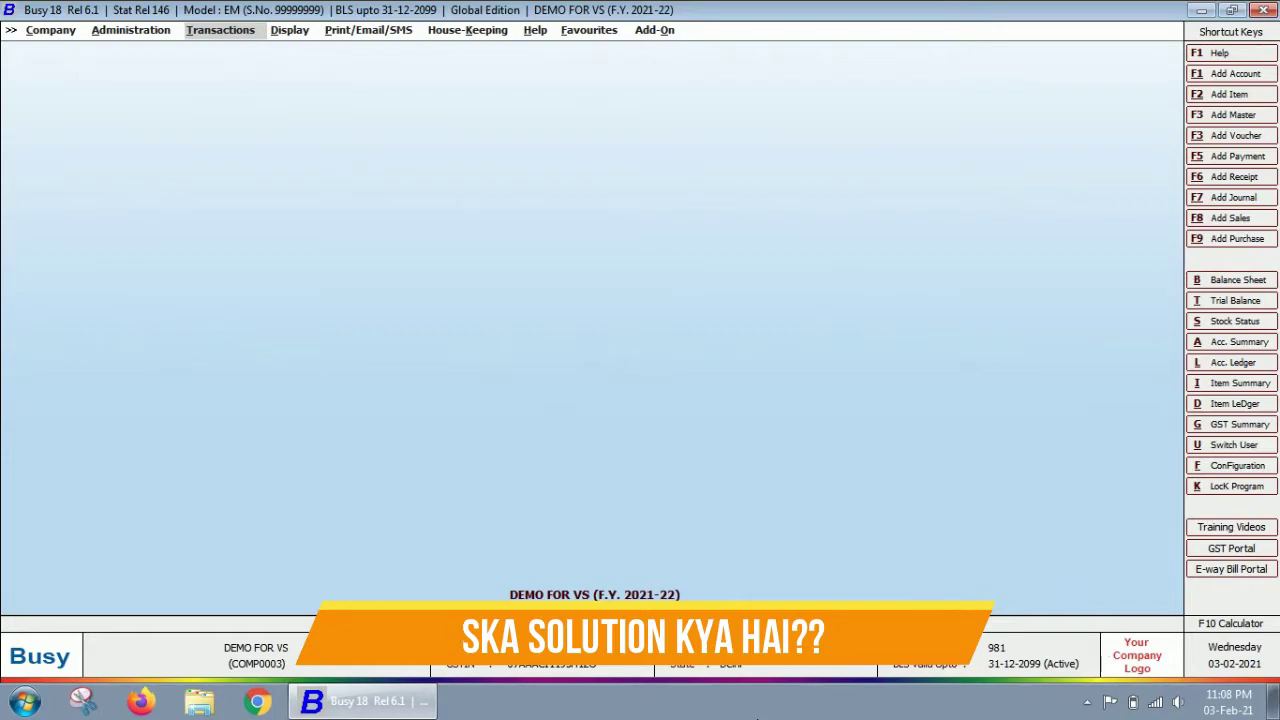
Start a new sales voucher in the Main series dated 25-03-2022
{"action": "key", "text": "Return"}
{"action": "key", "text": "Return"}
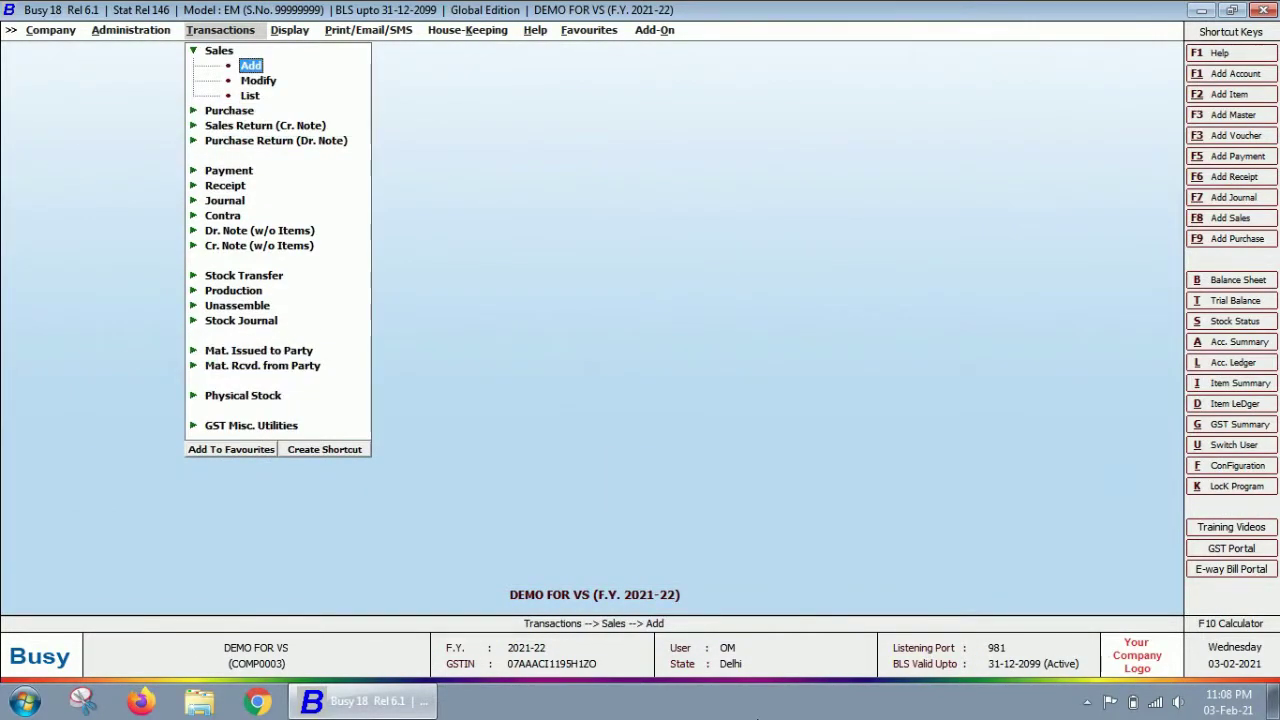
{"action": "key", "text": "Return"}
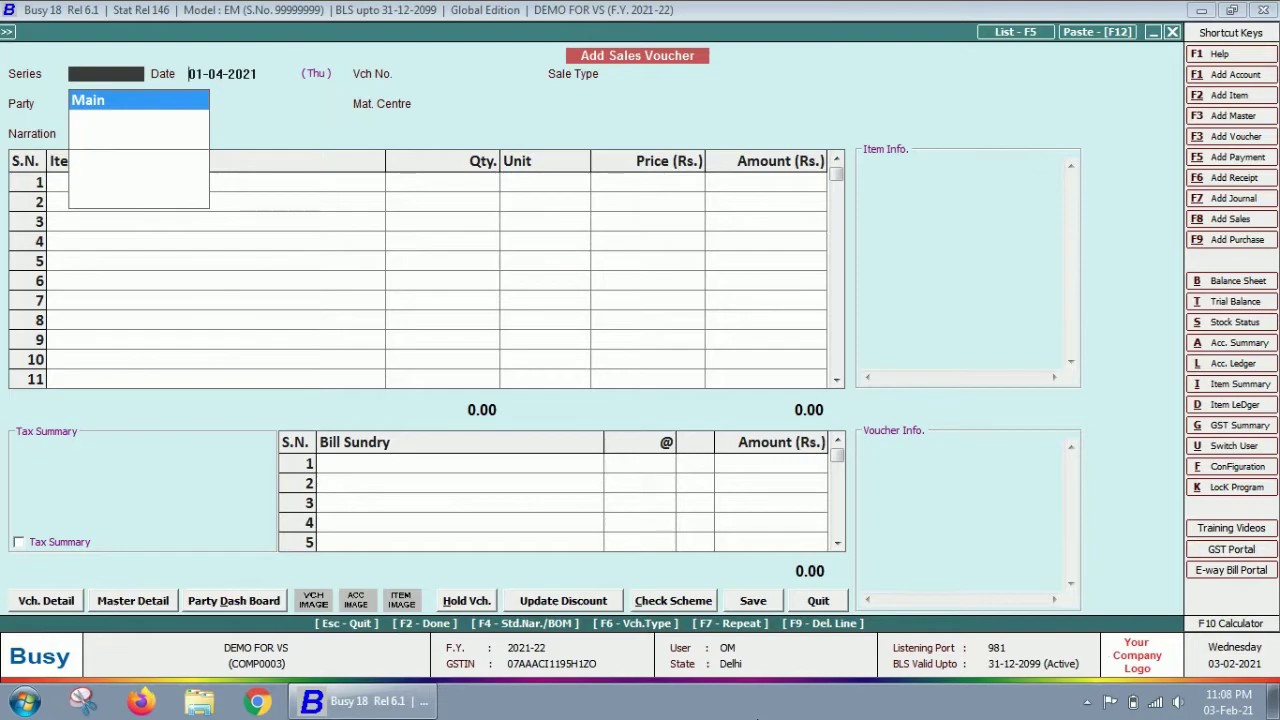
{"action": "key", "text": "Return"}
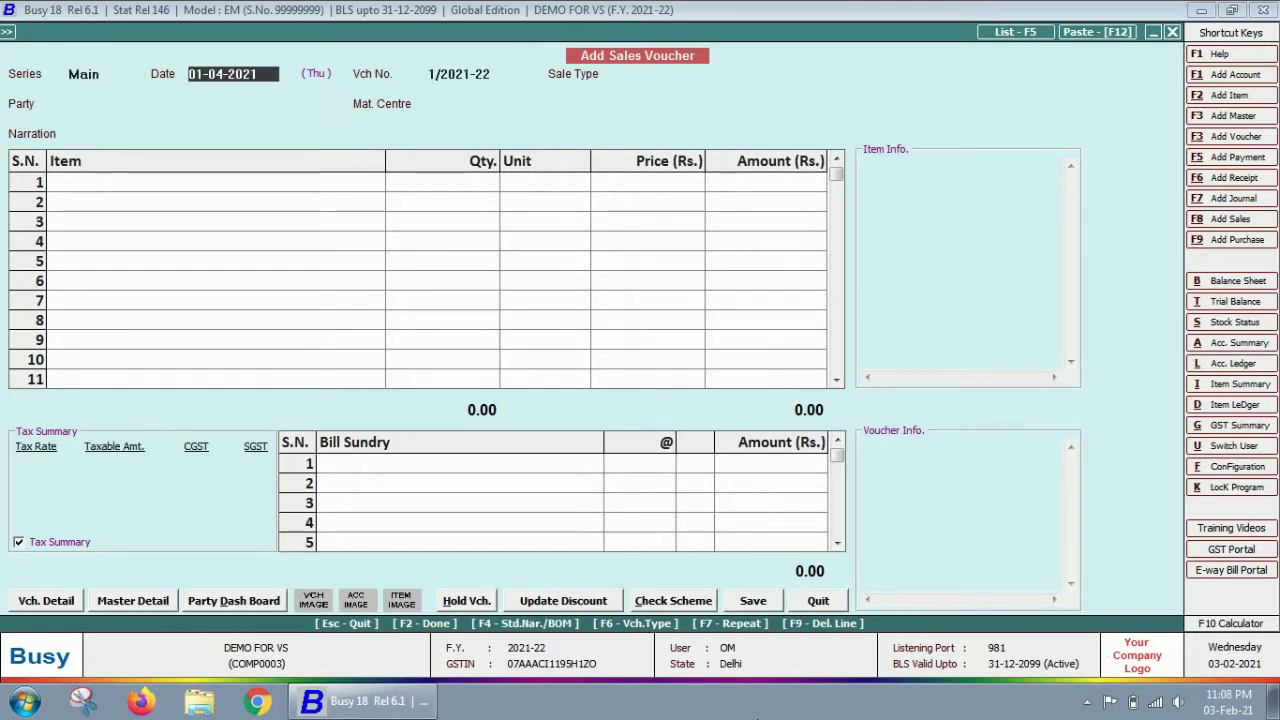
{"action": "type", "text": "2"}
{"action": "type", "text": "5-03"}
{"action": "key", "text": "Return"}
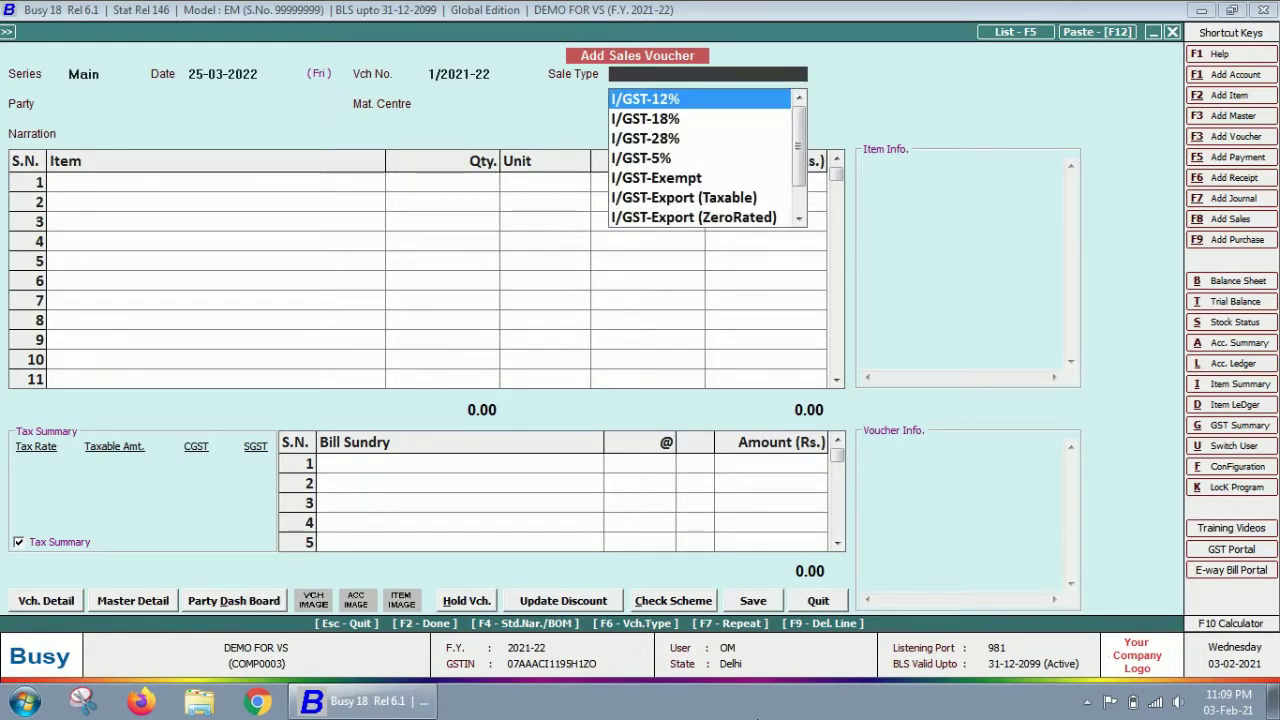
Set the sale type to L/GST-12%, the party to AHG WOODEN PRIVATE LIMITED DELHI and the material centre to Main Store
{"action": "type", "text": "l"}
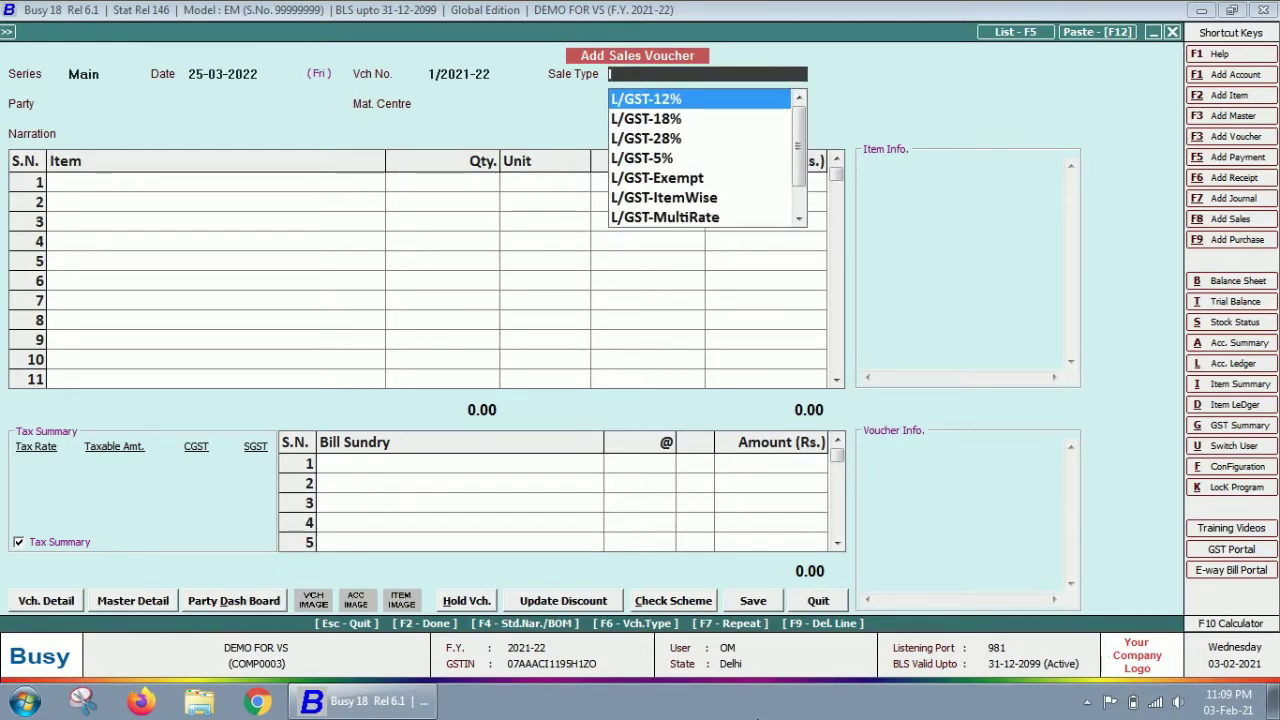
{"action": "key", "text": "Down"}
{"action": "key", "text": "Up"}
{"action": "key", "text": "Return"}
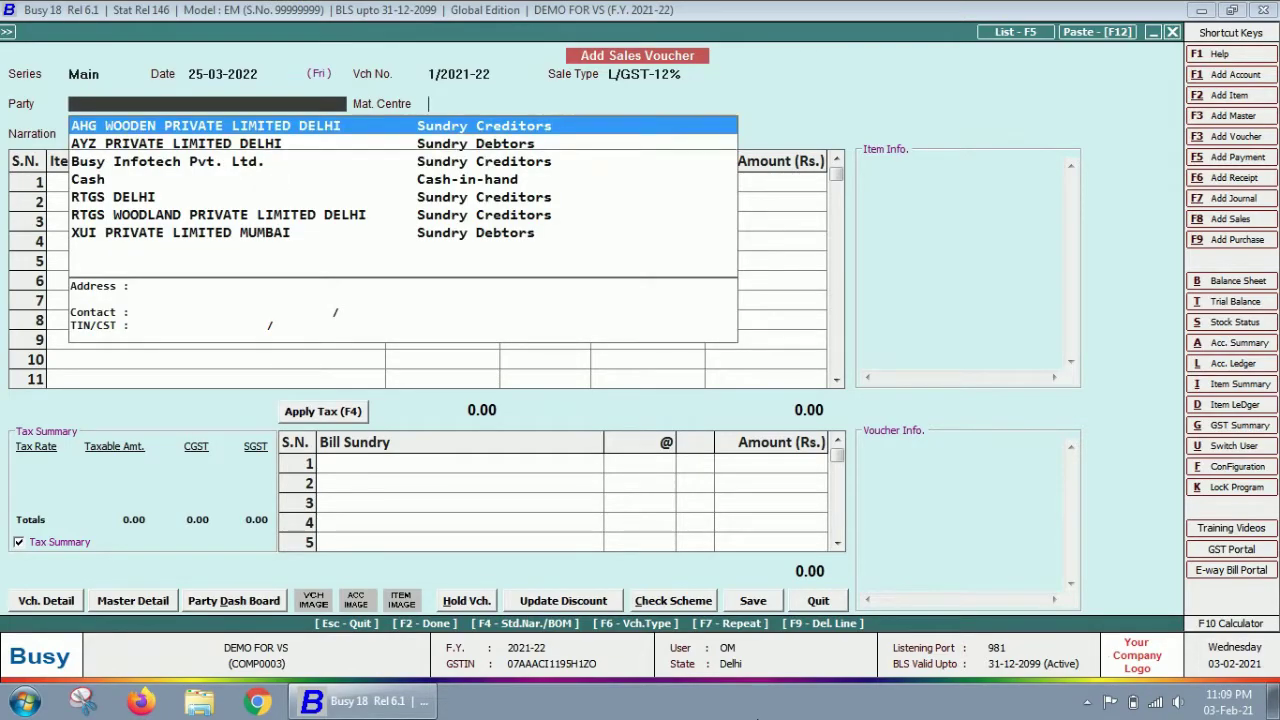
{"action": "key", "text": "Return"}
{"action": "key", "text": "Return"}
{"action": "key", "text": "Return"}
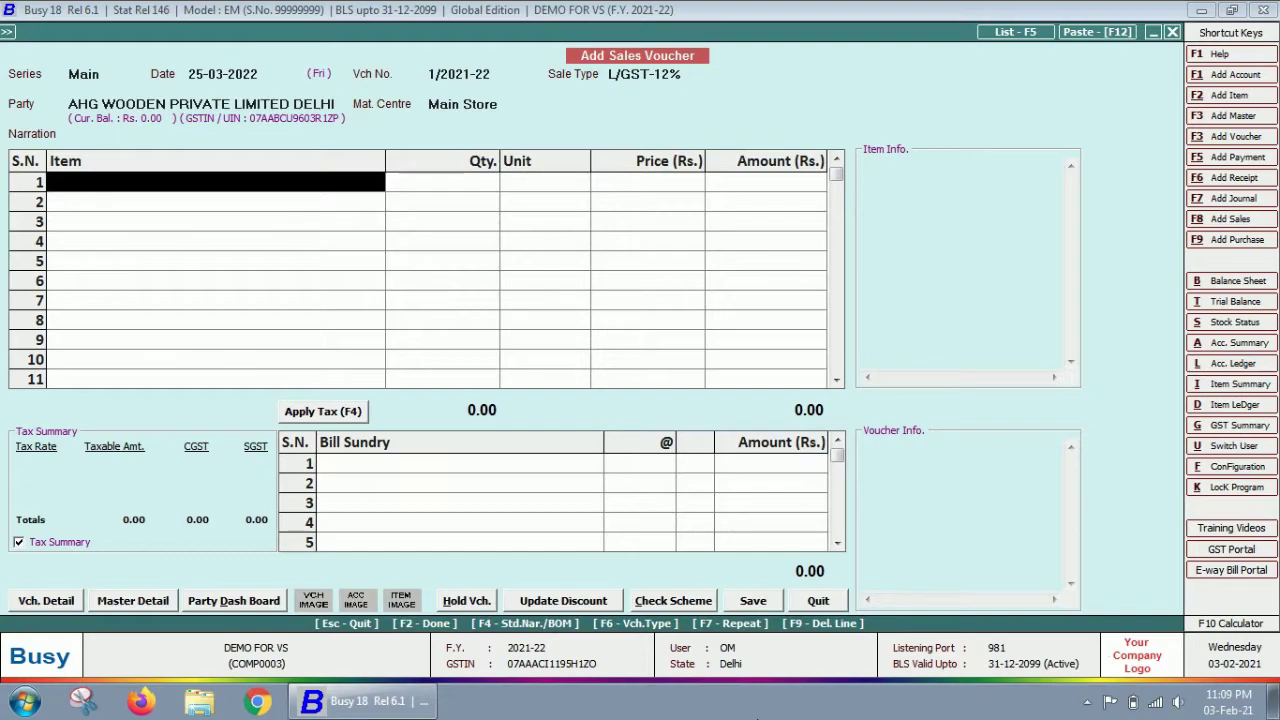
Add WOOD CHAIR as the first item with a quantity of 100, and decline to continue with negative stock
{"action": "type", "text": "woo"}
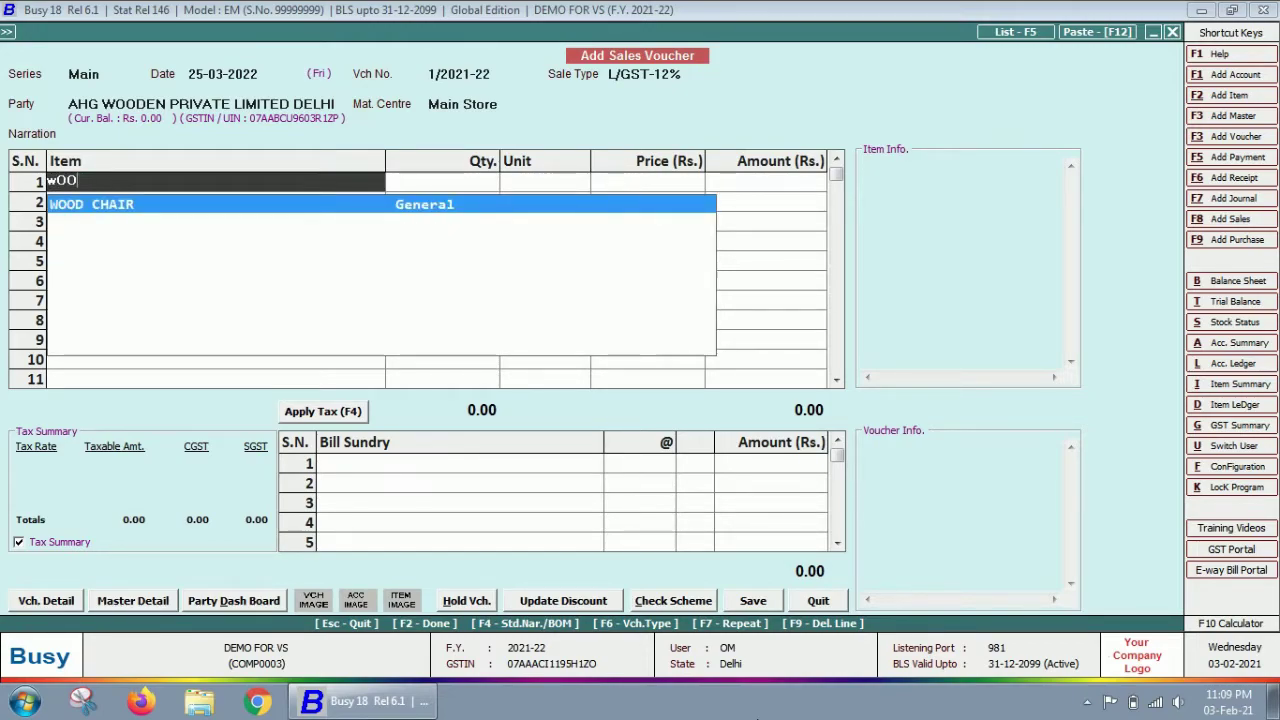
{"action": "key", "text": "Return"}
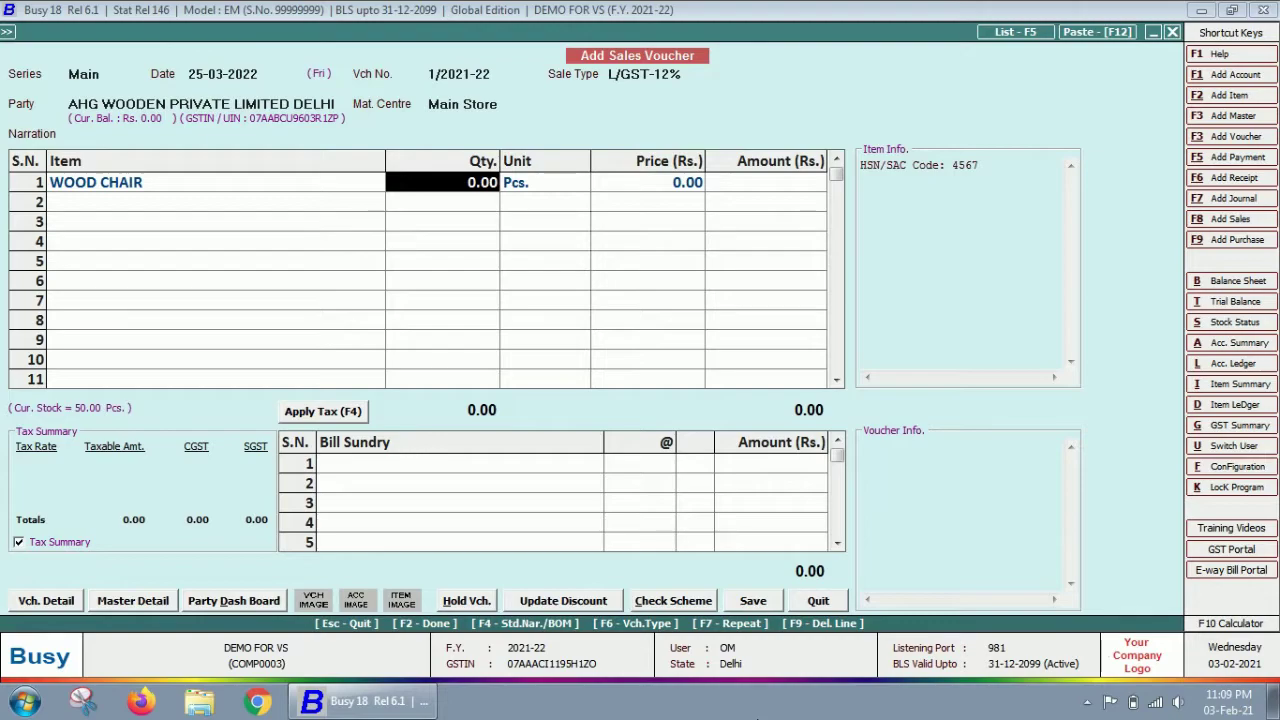
{"action": "type", "text": "100"}
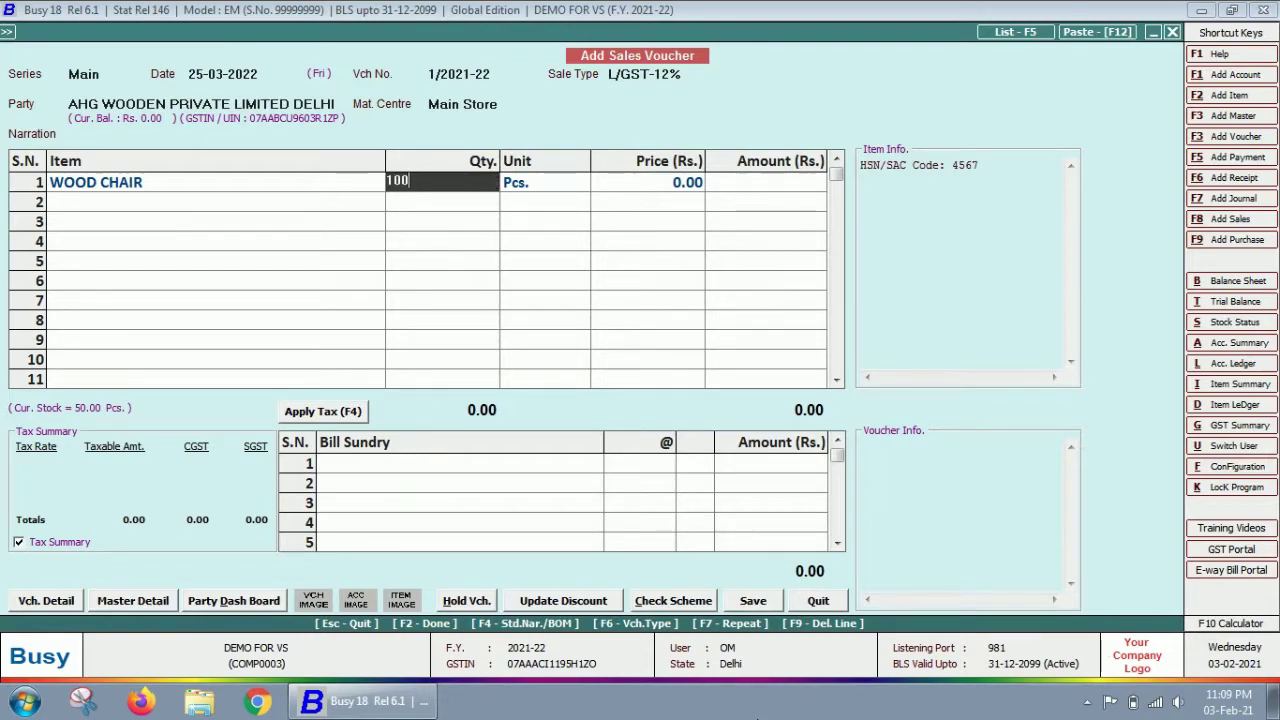
{"action": "key", "text": "Return"}
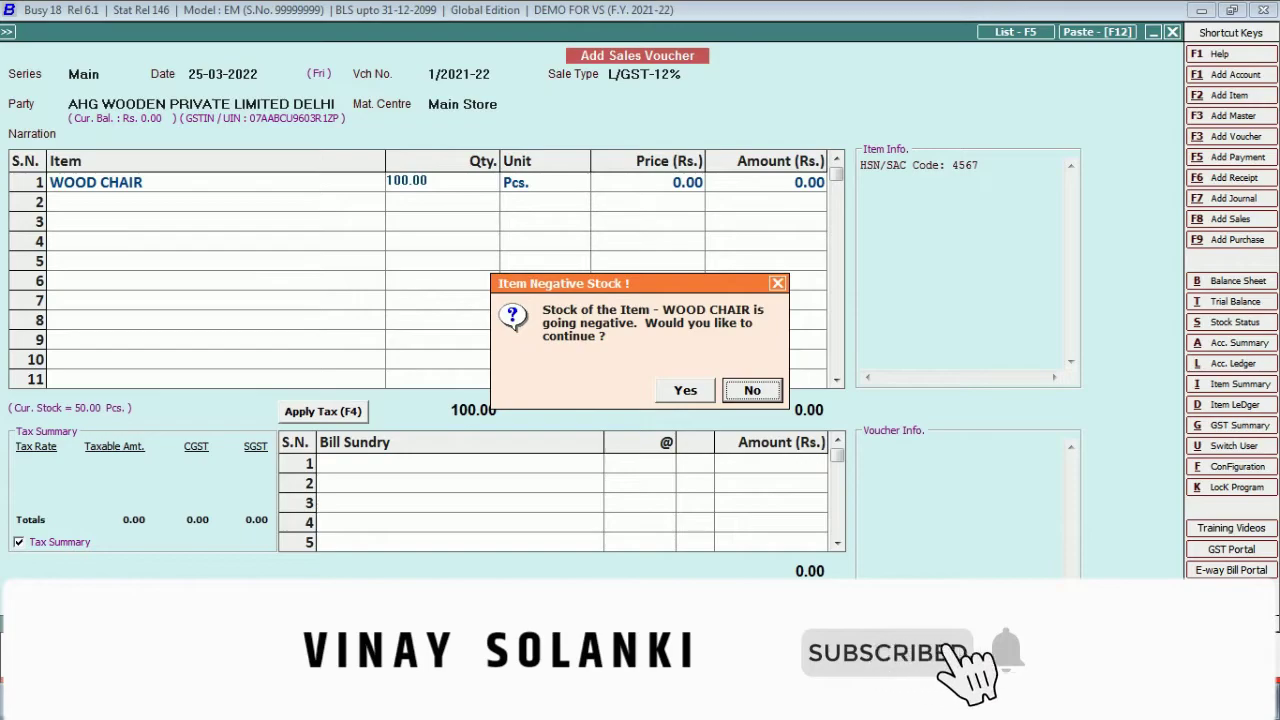
{"action": "key", "text": "Return"}
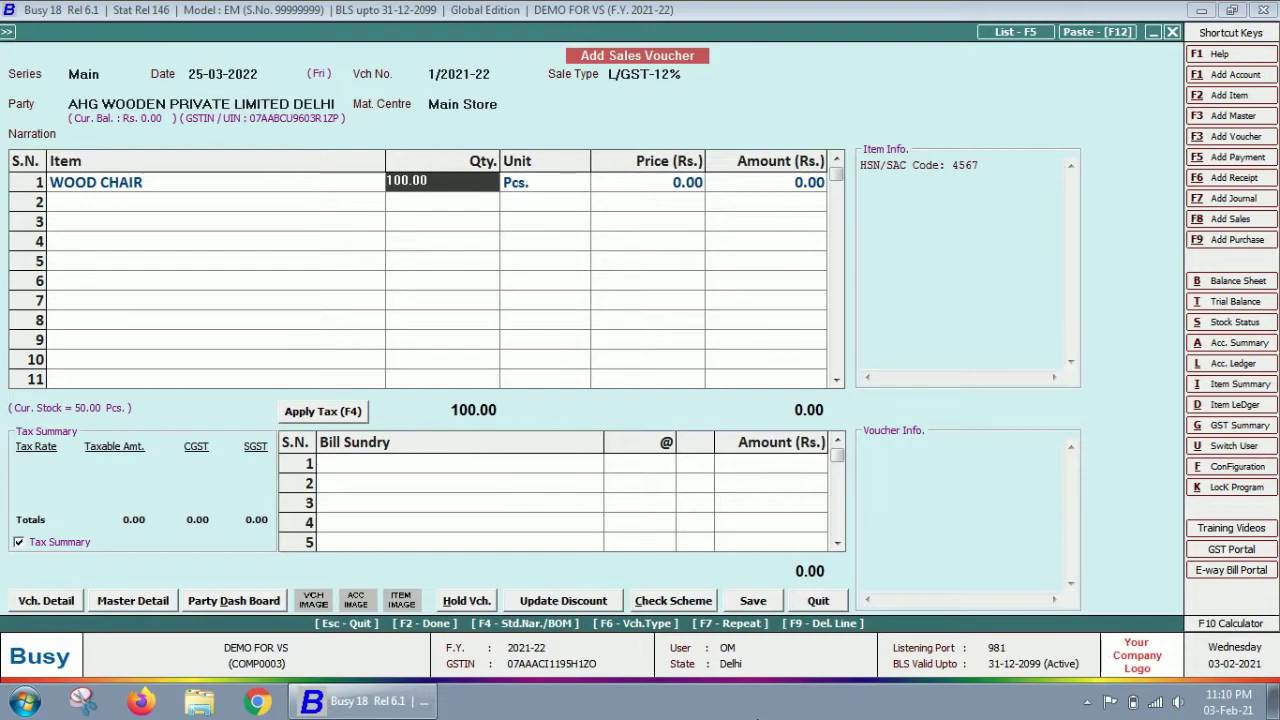
Try wood chair quantities of 50 and 51, allowing negative stock for 51
{"action": "key", "text": "BackSpace"}
{"action": "type", "text": "50"}
{"action": "key", "text": "Return"}
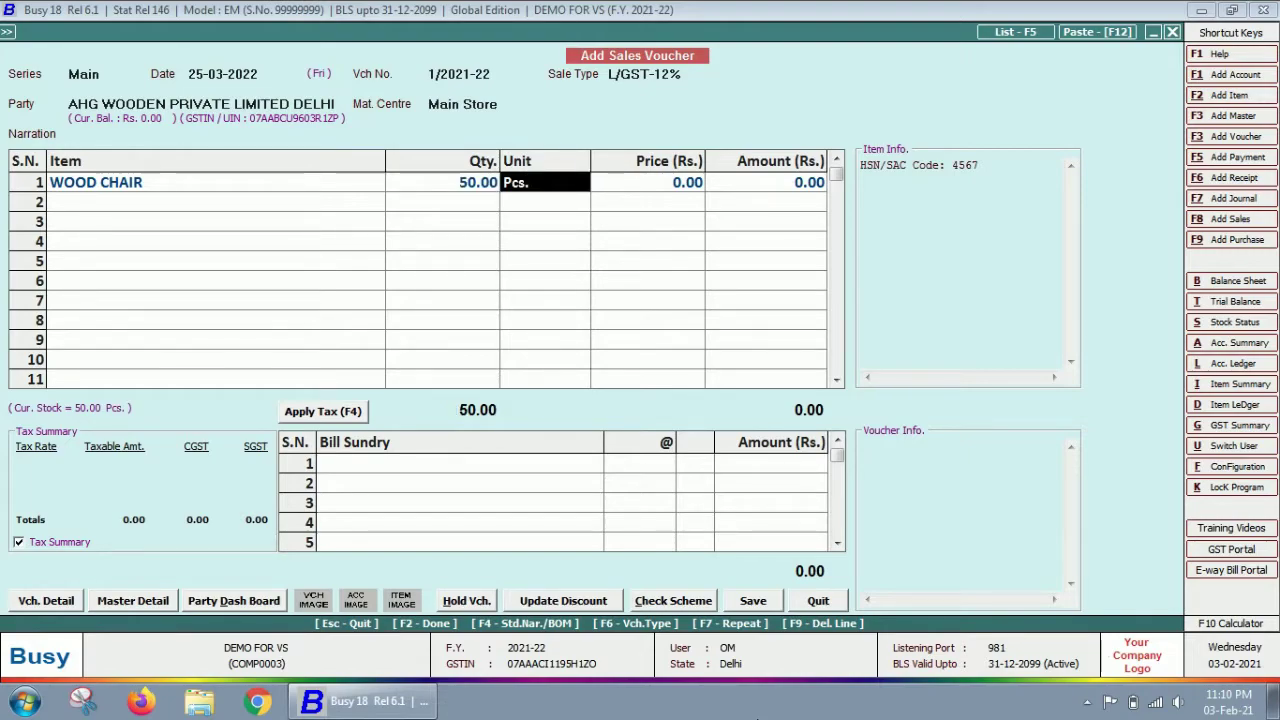
{"action": "key", "text": "Left"}
{"action": "key", "text": "BackSpace"}
{"action": "type", "text": "51"}
{"action": "key", "text": "Return"}
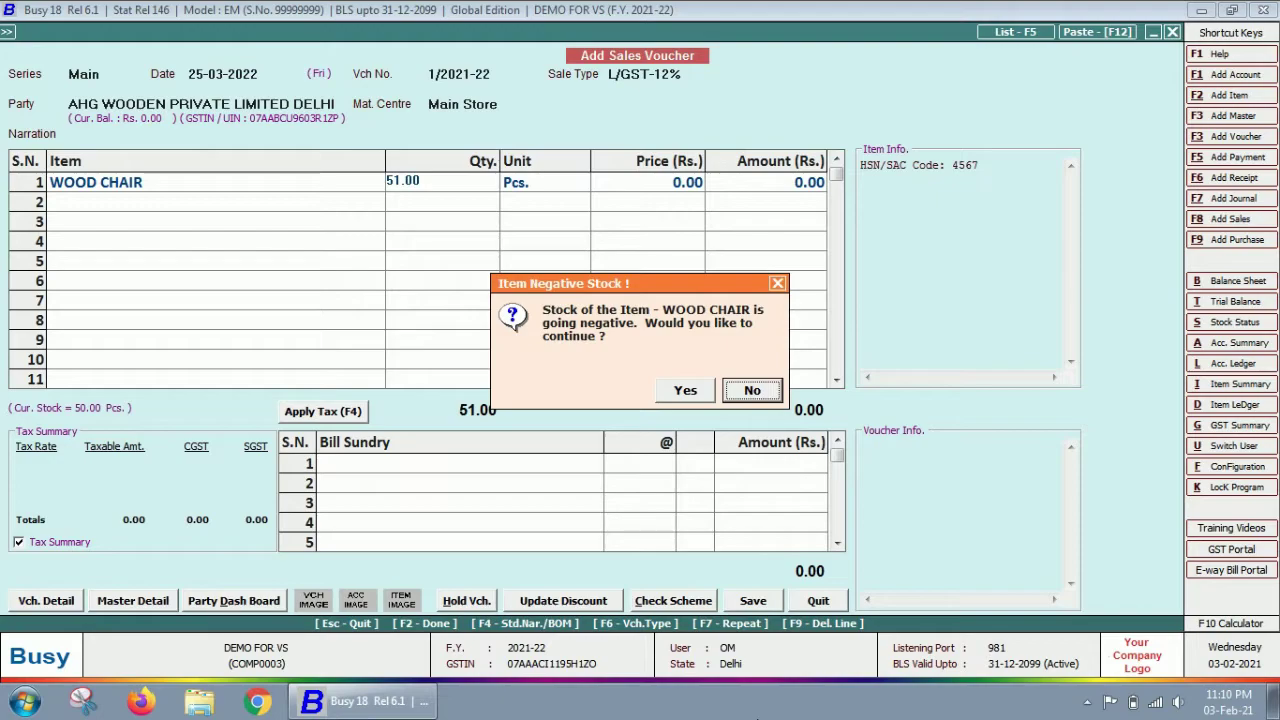
{"action": "key", "text": "Left"}
{"action": "key", "text": "Return"}
Set the wood chair quantity to 100 and its price to 200, and apply CGST and SGST to the voucher
{"action": "key", "text": "shift+Tab"}
{"action": "type", "text": "100"}
{"action": "key", "text": "Return"}
{"action": "key", "text": "Return"}
{"action": "type", "text": "200"}
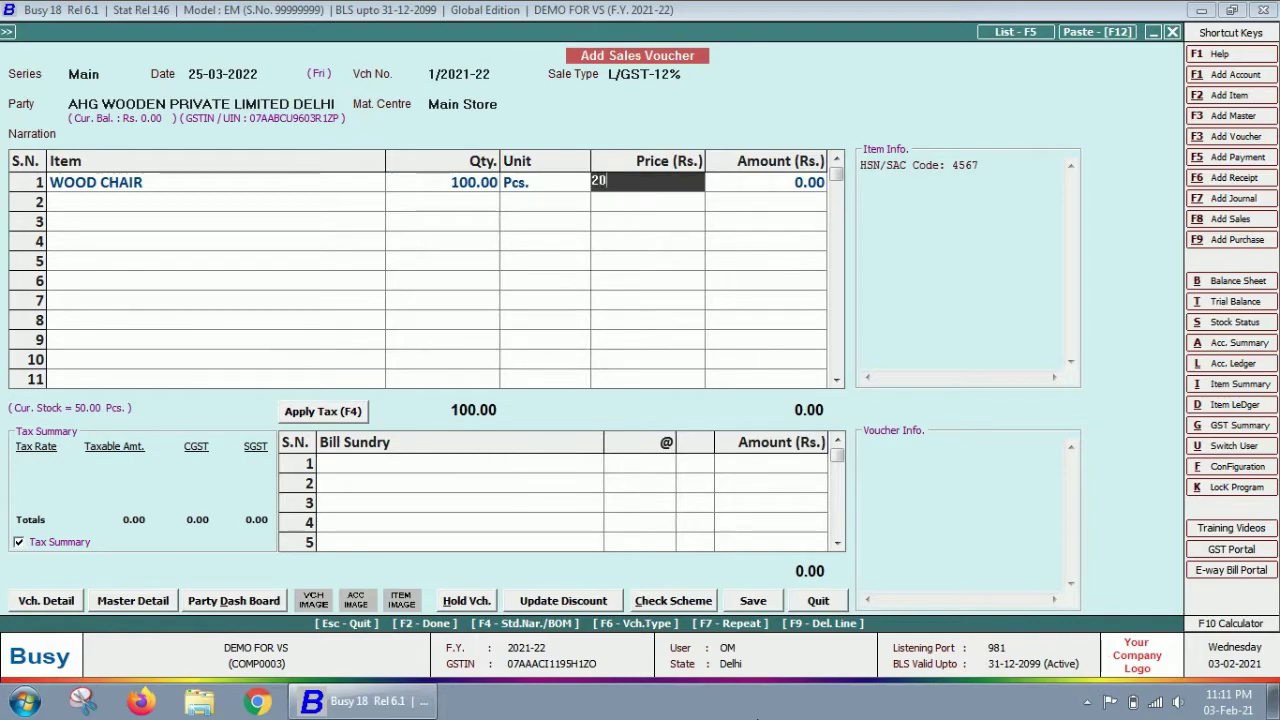
{"action": "key", "text": "Return"}
{"action": "key", "text": "Return"}
{"action": "key", "text": "Return"}
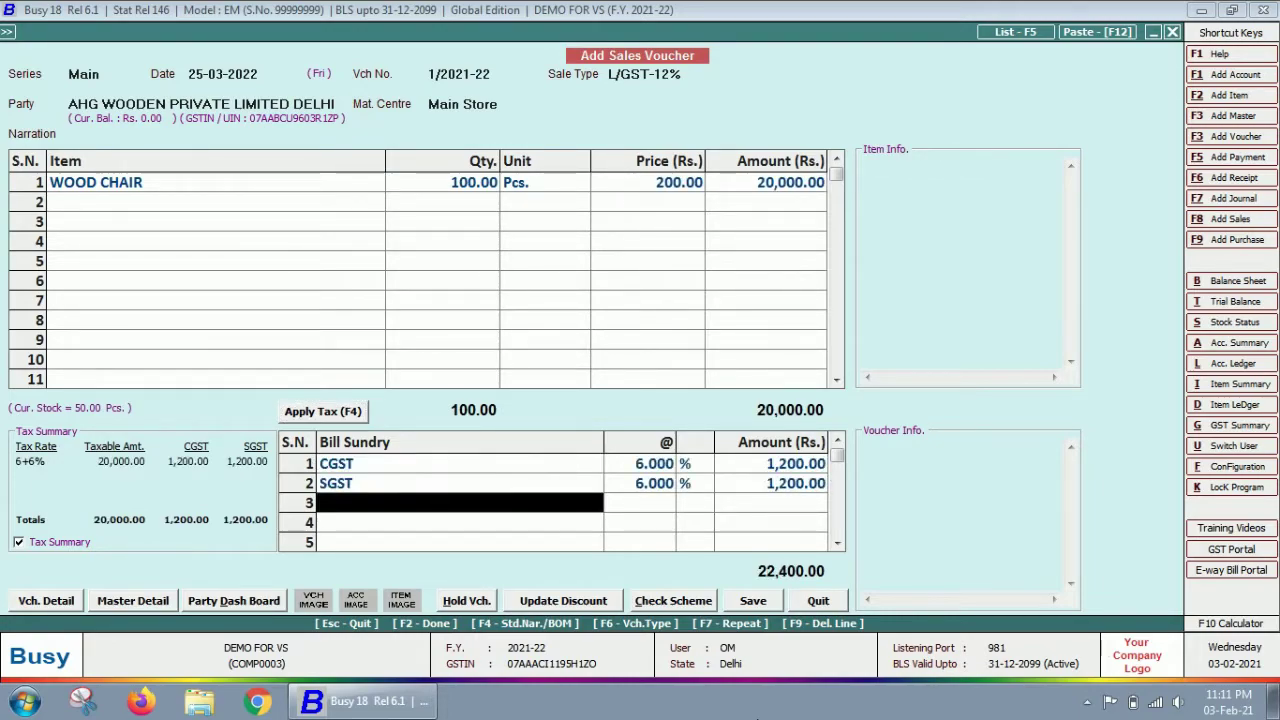
Save the sales voucher and leave the voucher entry screen
{"action": "key", "text": "Return"}
{"action": "key", "text": "Return"}
{"action": "key", "text": "Return"}
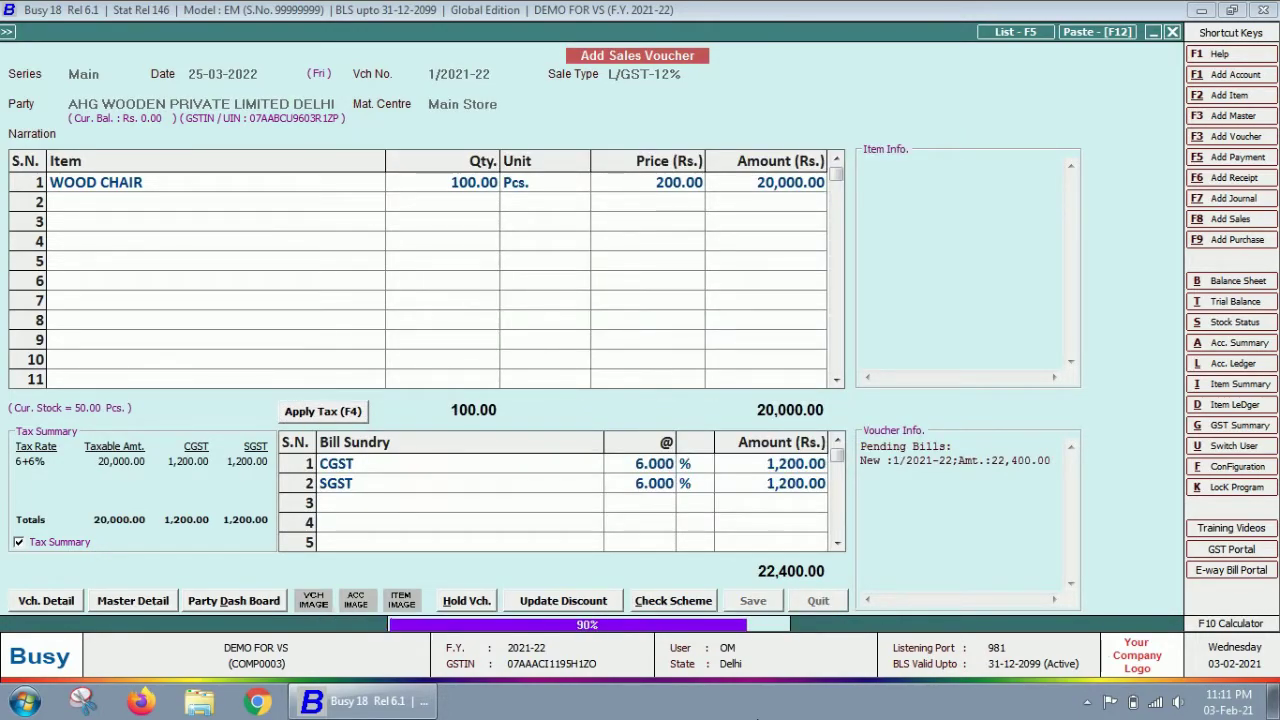
{"action": "key", "text": "Escape"}
Open the alphabetical closing stock report with balances only for all items
{"action": "key", "text": "Right"}
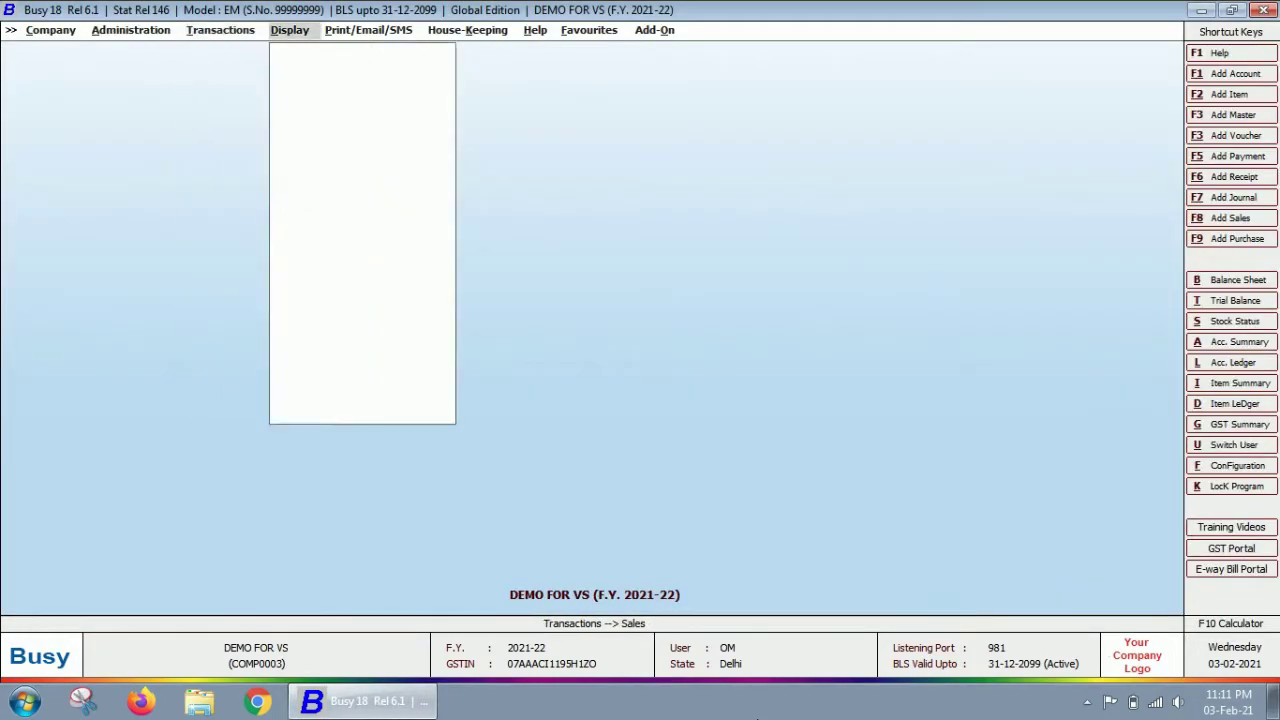
{"action": "key", "text": "Left"}
{"action": "key", "text": "Down"}
{"action": "key", "text": "Down"}
{"action": "key", "text": "Down"}
{"action": "key", "text": "Down"}
{"action": "key", "text": "Down"}
{"action": "key", "text": "Down"}
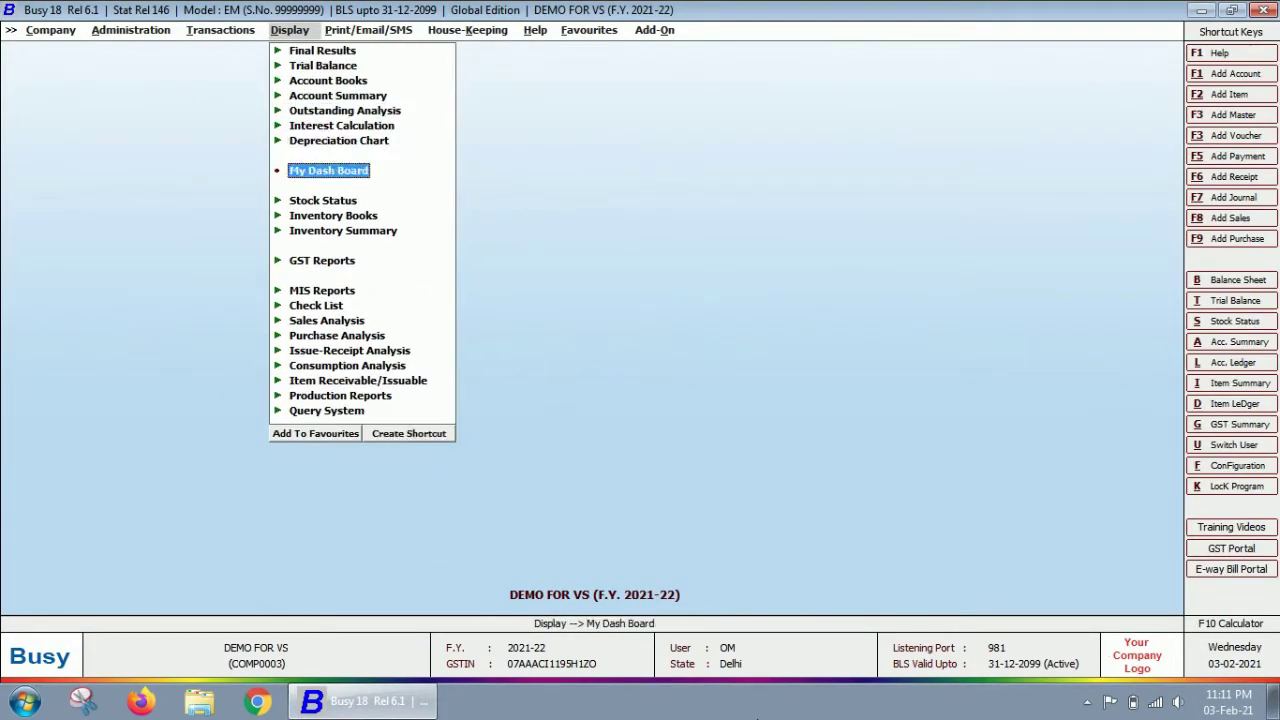
{"action": "key", "text": "Up"}
{"action": "key", "text": "Down"}
{"action": "key", "text": "Return"}
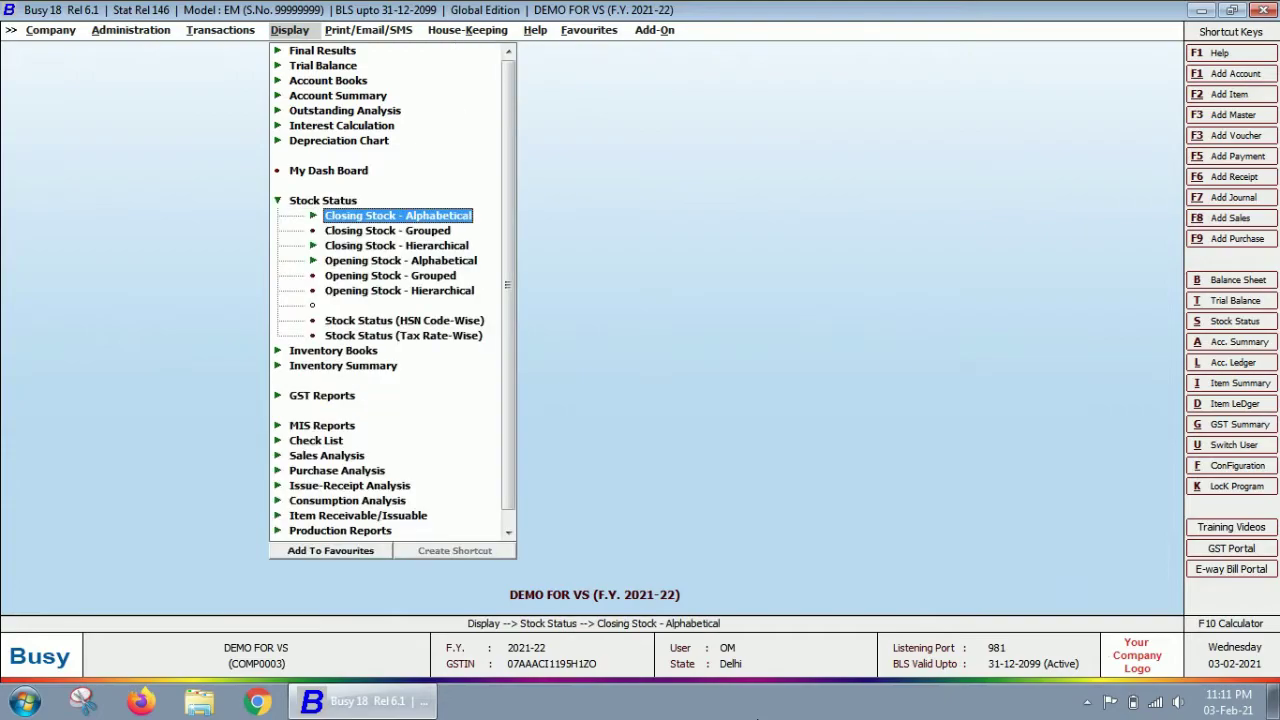
{"action": "key", "text": "Return"}
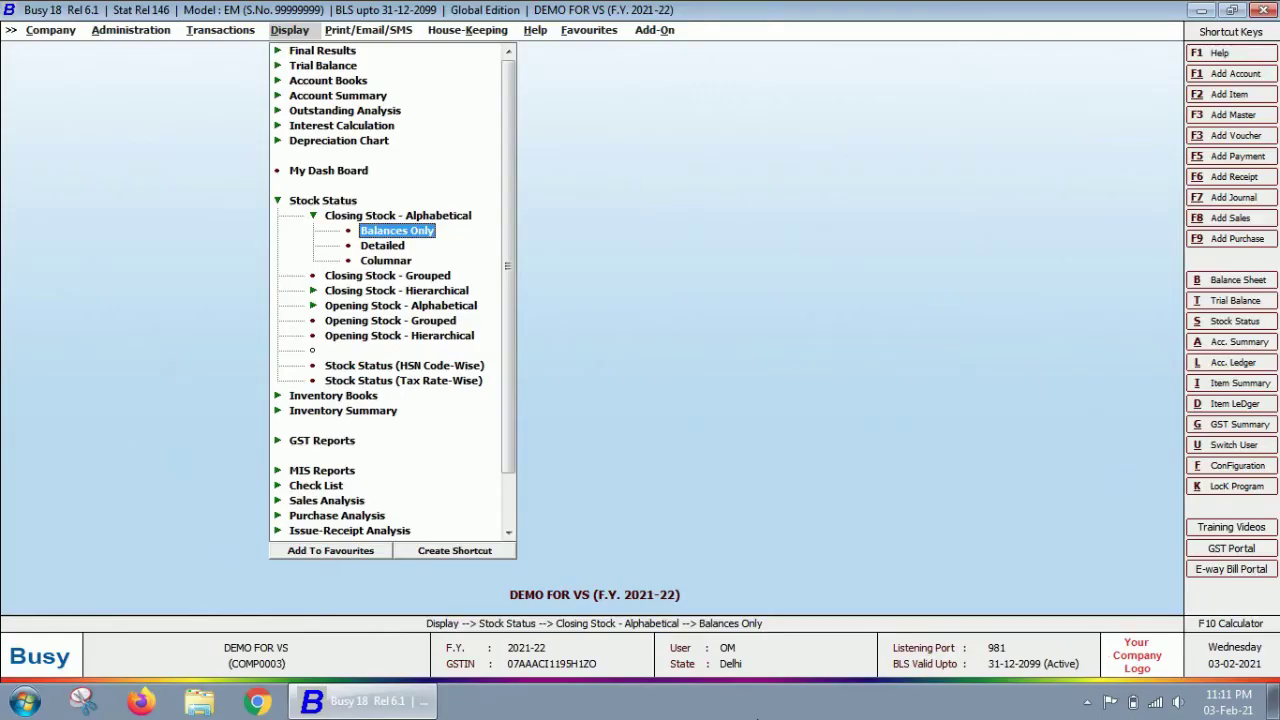
{"action": "key", "text": "Return"}
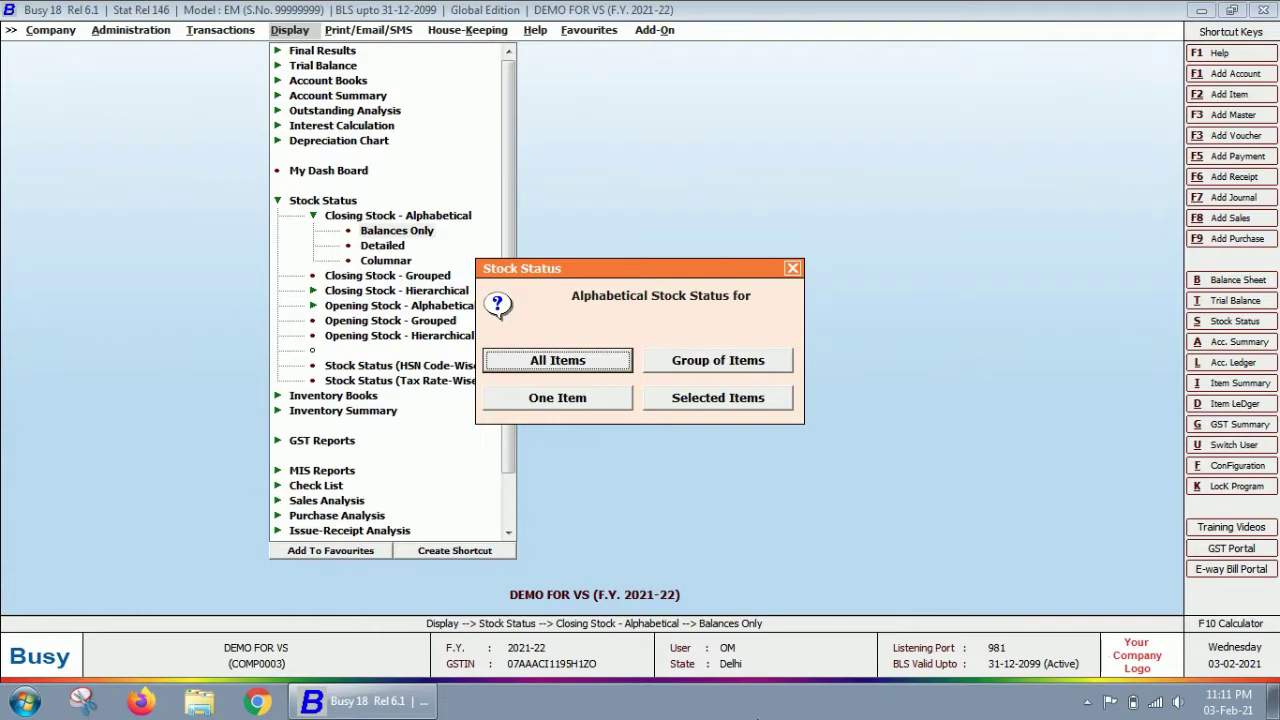
{"action": "key", "text": "Return"}
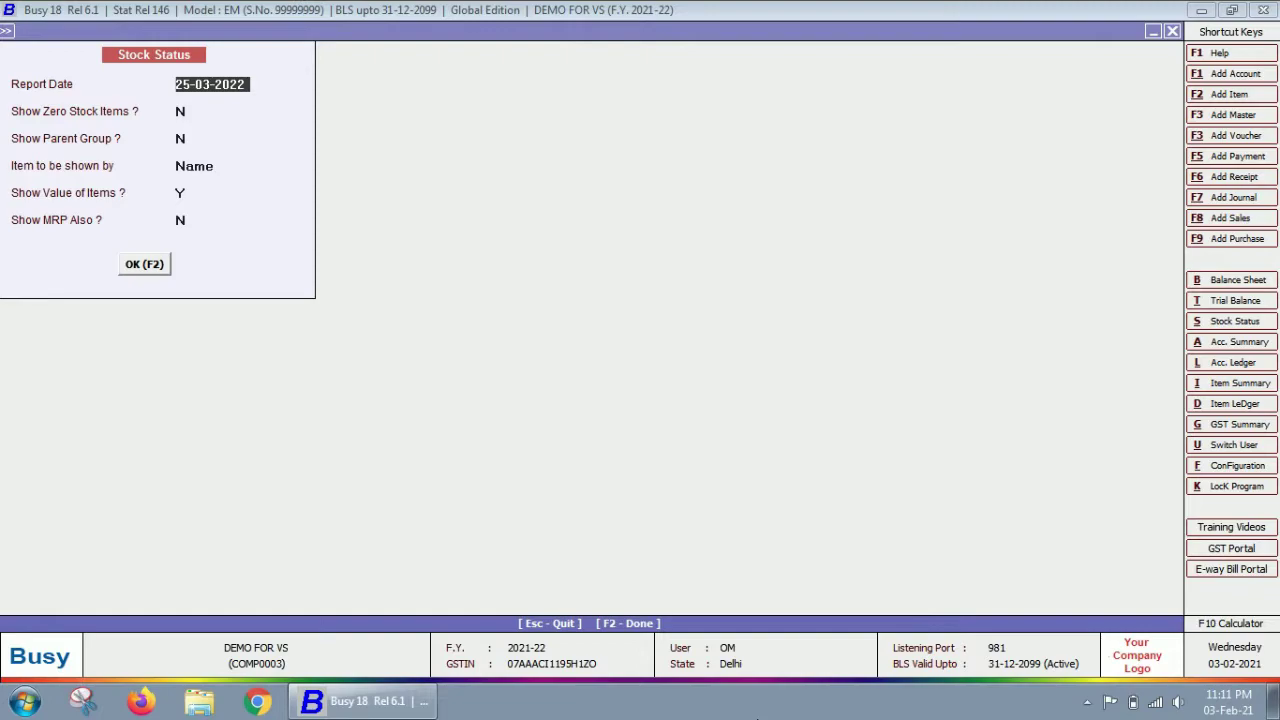
Generate the stock status report as of 25-03-2022, shown by name with item values and keeping the other default options
{"action": "type", "text": "25."}
{"action": "key", "text": "Return"}
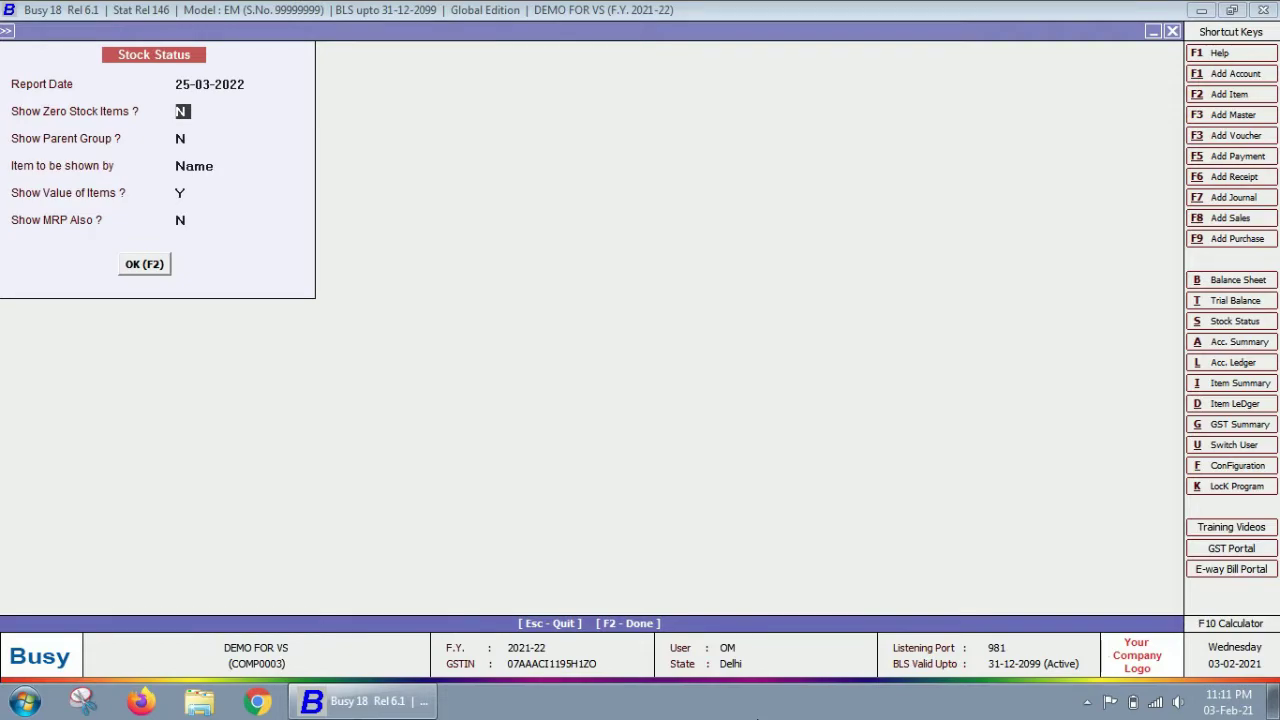
{"action": "key", "text": "Return"}
{"action": "key", "text": "Return"}
{"action": "key", "text": "Return"}
{"action": "key", "text": "Return"}
{"action": "key", "text": "Return"}
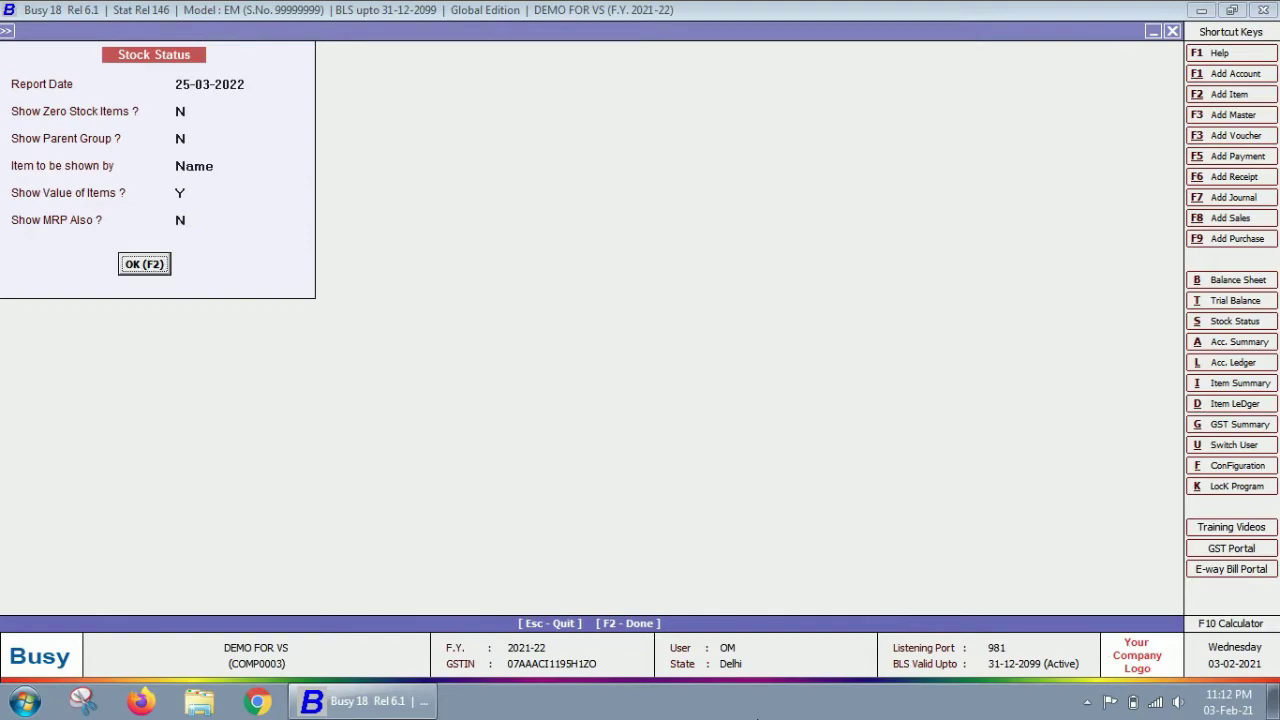
{"action": "key", "text": "Return"}
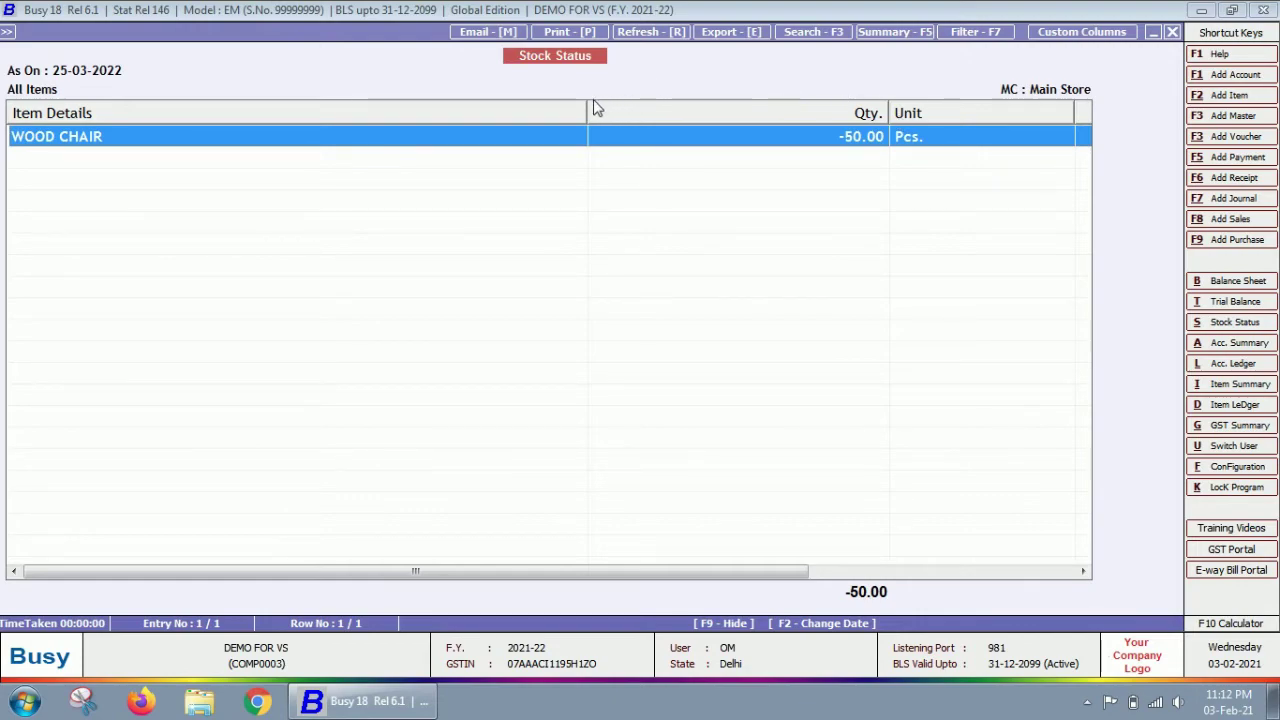
Resize the stock status columns so that item details, quantity, unit, price and amount all fit on screen
{"action": "left_click_drag", "start_coordinate": [592, 109], "coordinate": [216, 141]}
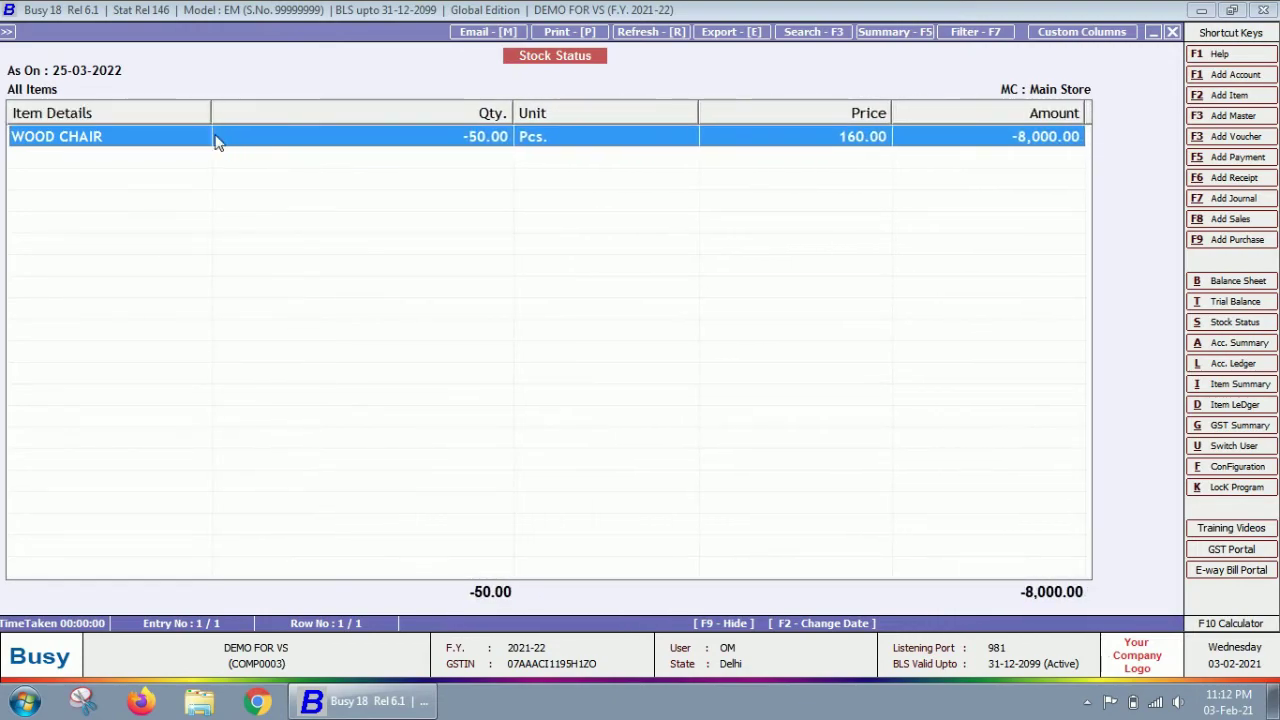
{"action": "left_click_drag", "start_coordinate": [697, 110], "coordinate": [583, 111]}
{"action": "left_click_drag", "start_coordinate": [772, 106], "coordinate": [721, 113]}
{"action": "left_click_drag", "start_coordinate": [515, 110], "coordinate": [398, 113]}
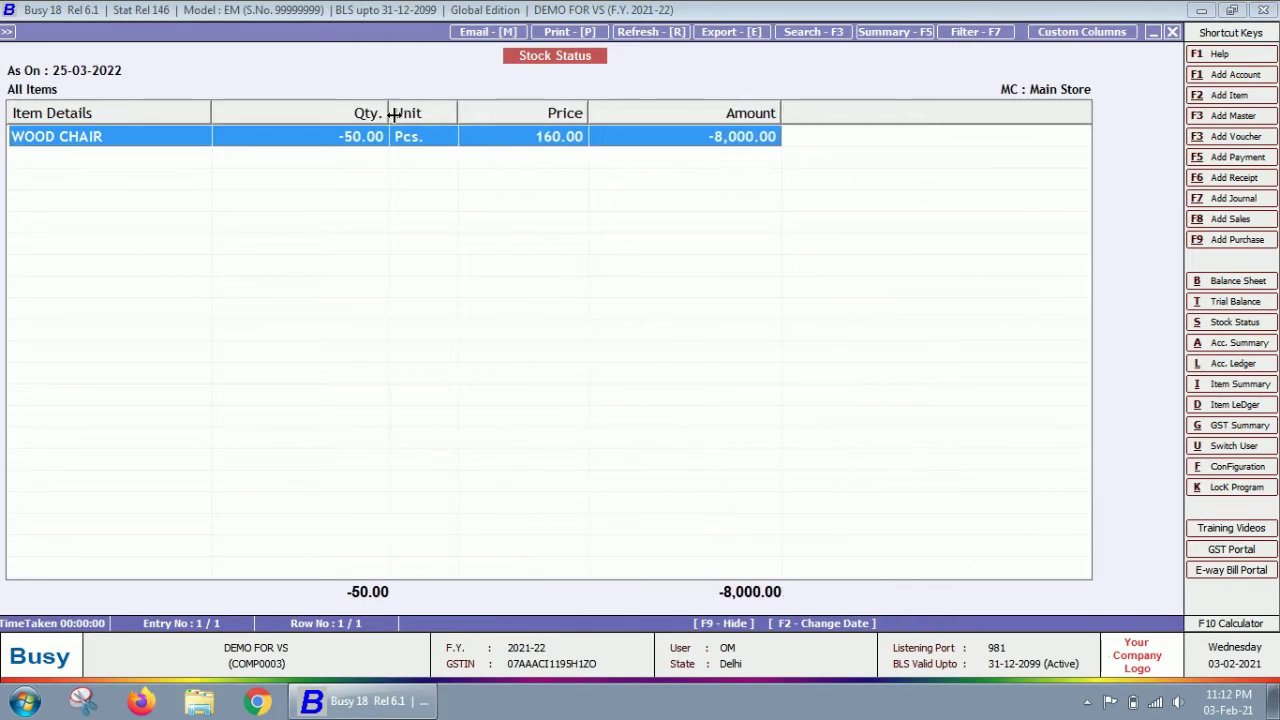
{"action": "left_click_drag", "start_coordinate": [218, 120], "coordinate": [427, 138]}
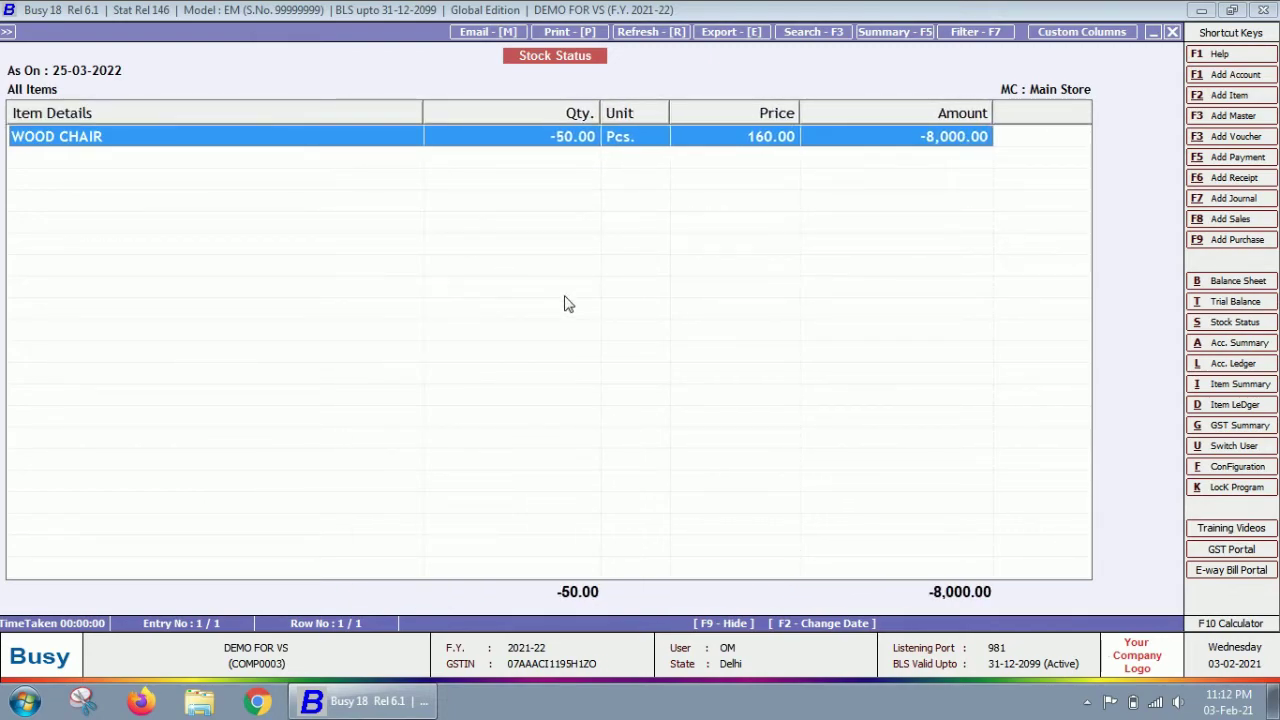
Open the wood chair's item ledger and examine its purchase and sale entries
{"action": "key", "text": "Return"}
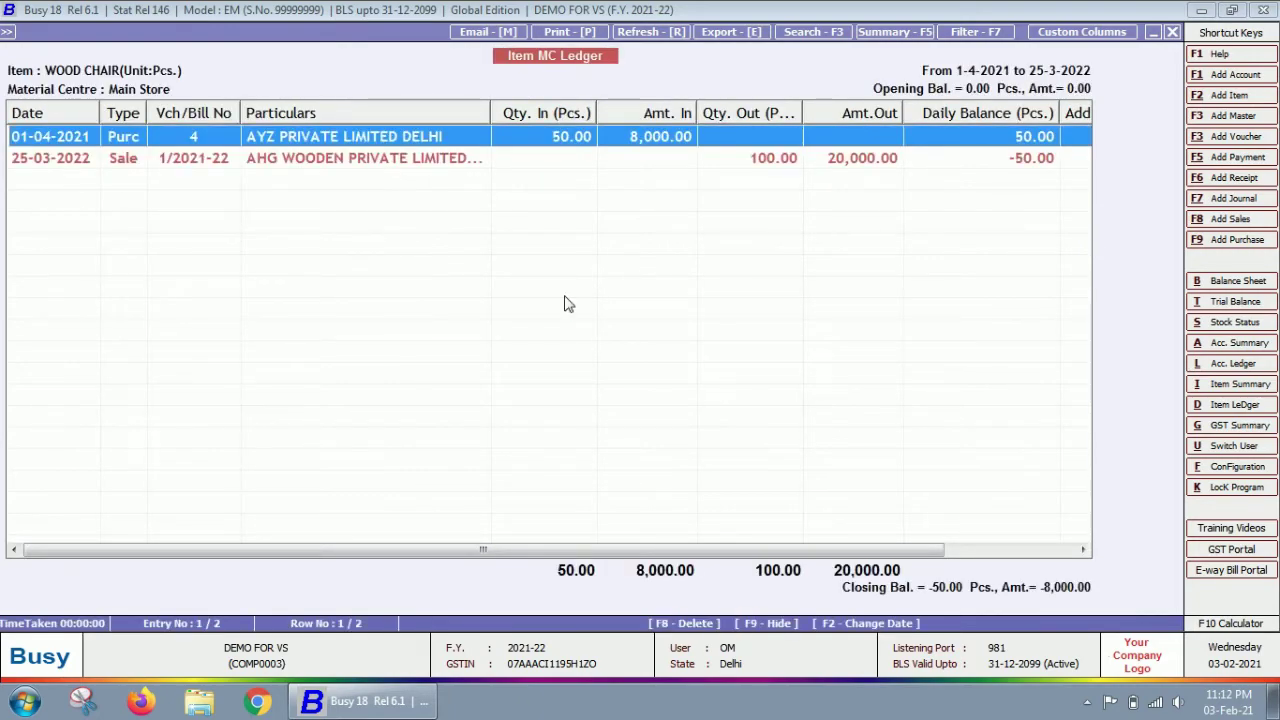
{"action": "key", "text": "Down"}
{"action": "key", "text": "Up"}
{"action": "key", "text": "Down"}
{"action": "key", "text": "Up"}
{"action": "key", "text": "Down"}
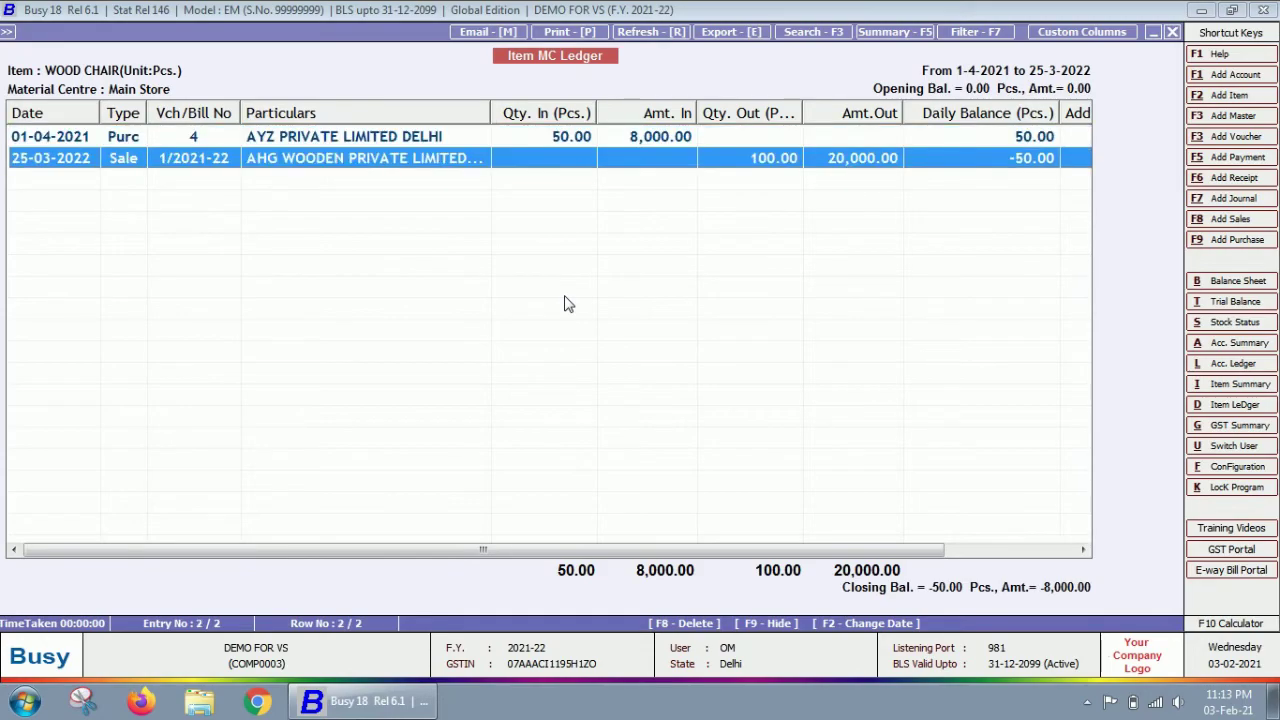
Close the item ledger and the stock status report
{"action": "key", "text": "Escape"}
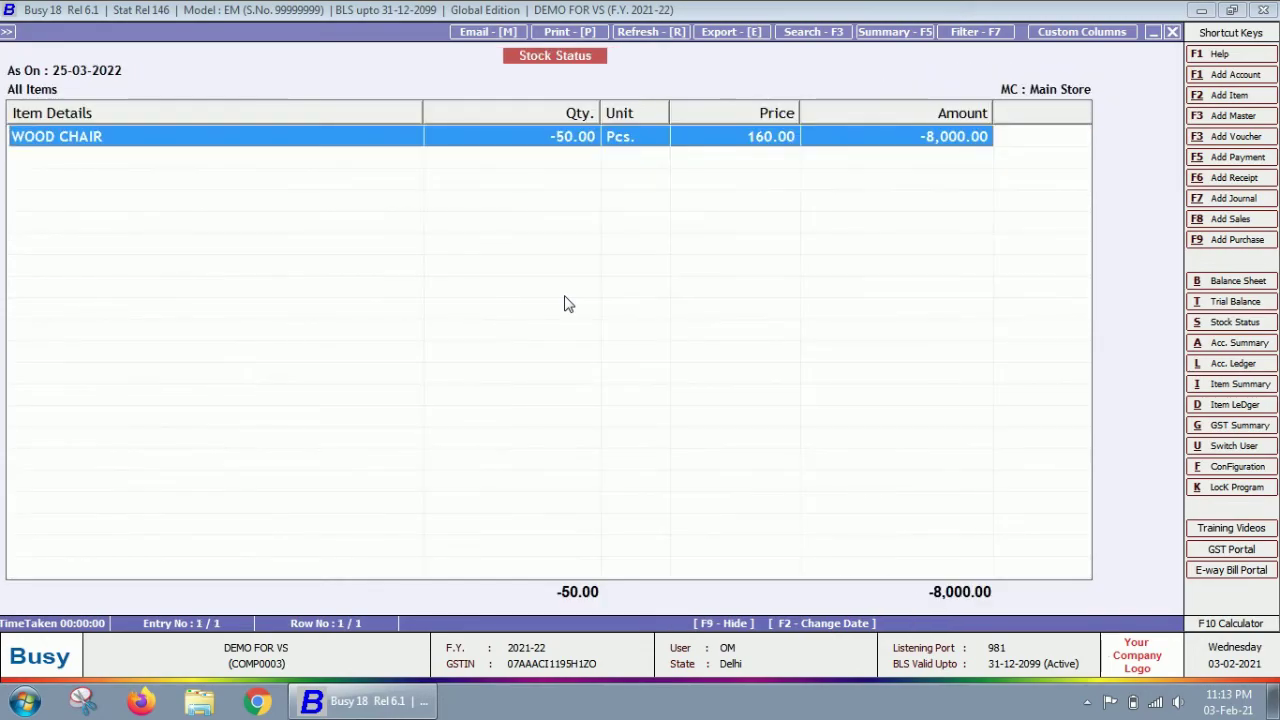
{"action": "key", "text": "Escape"}
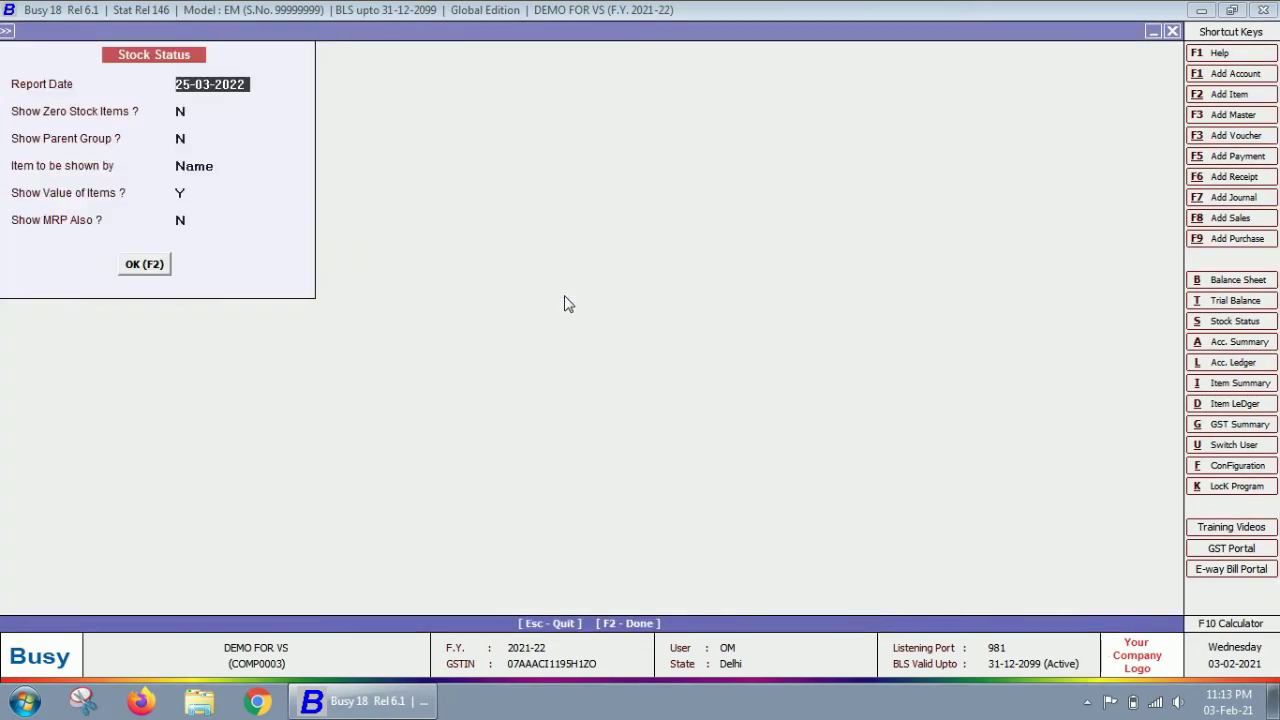
{"action": "key", "text": "Escape"}
{"action": "key", "text": "Escape"}
{"action": "key", "text": "Escape"}
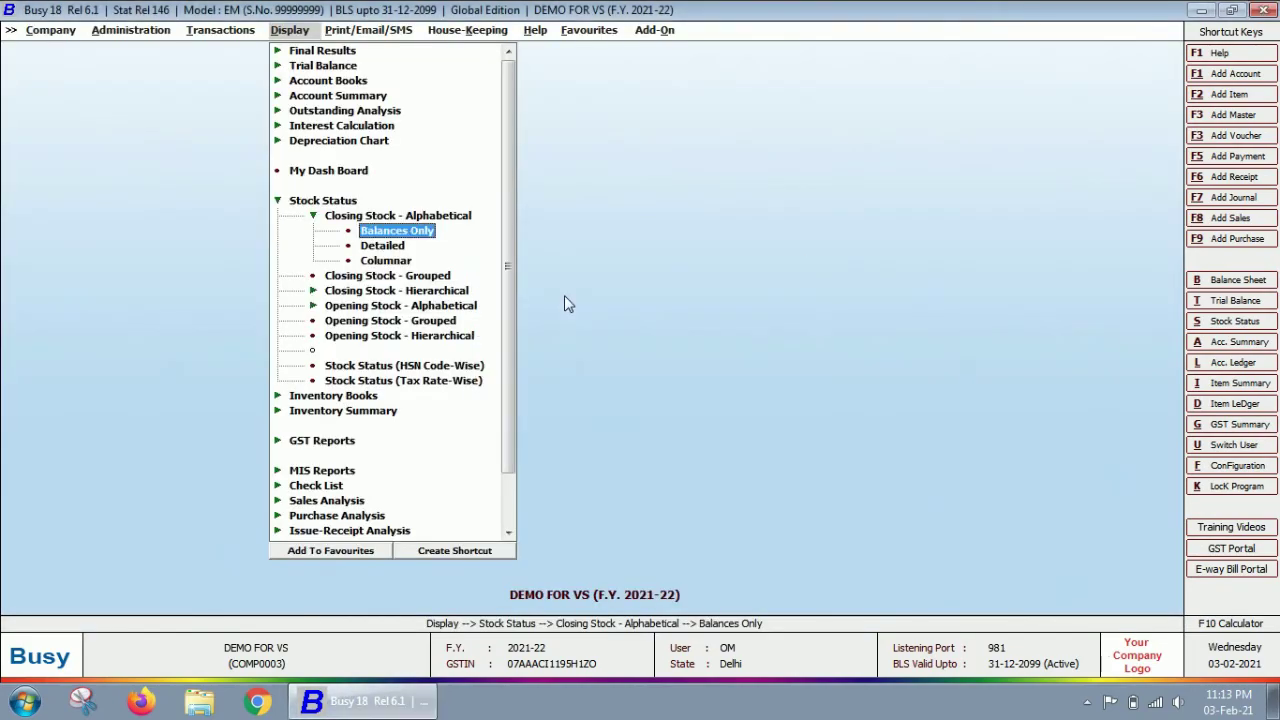